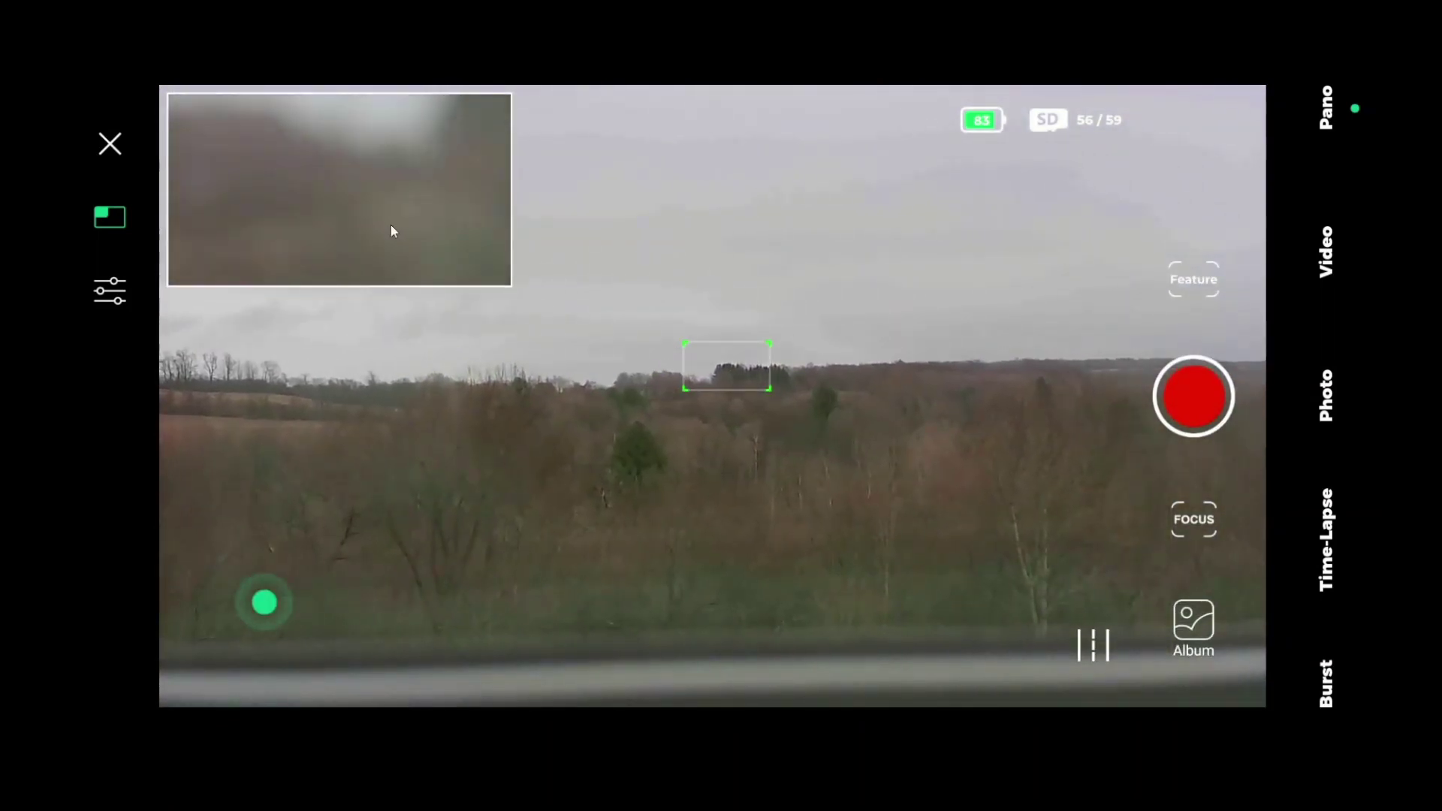
Make the telephoto feed the main view and autofocus it until sharp.
left_click(391, 226)
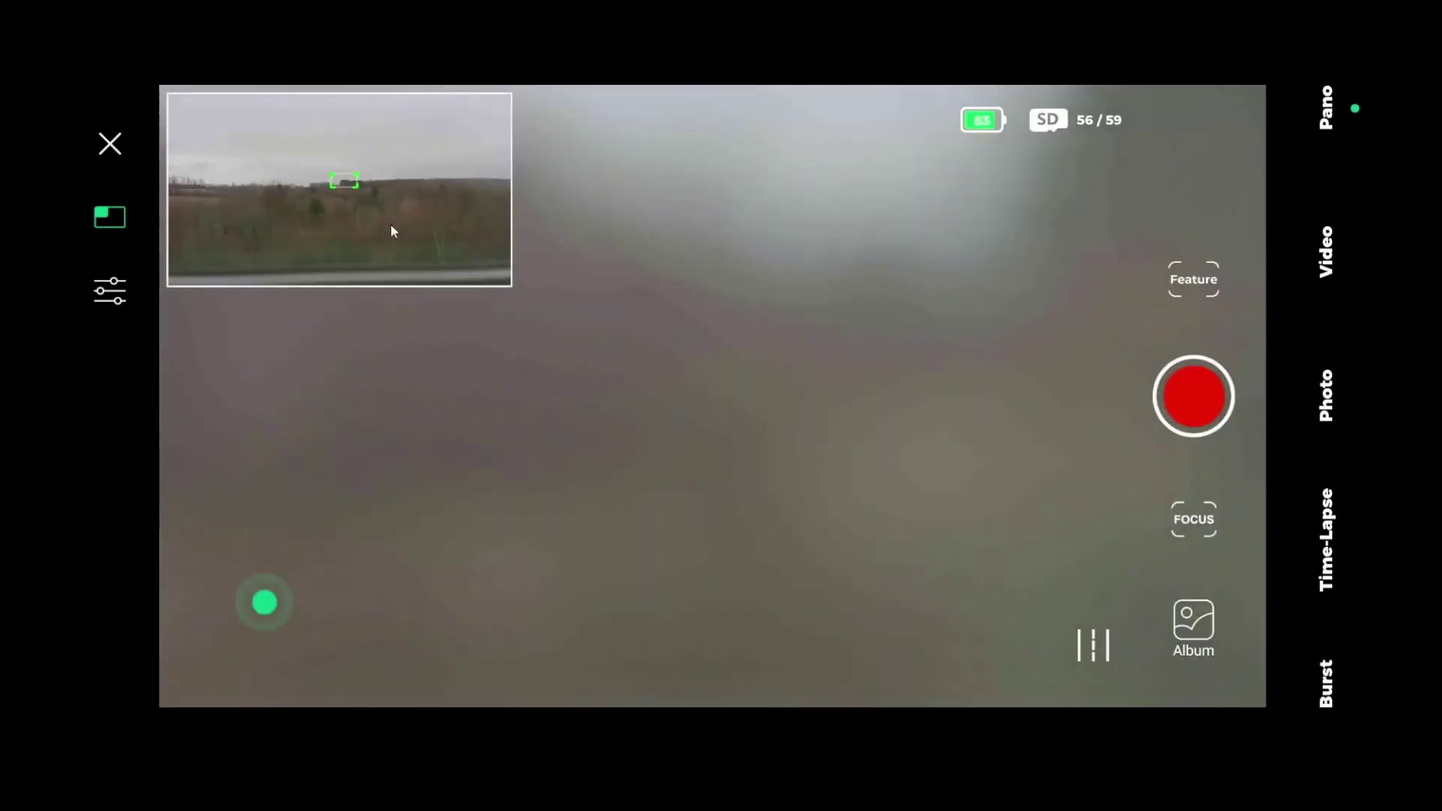
left_click(1196, 523)
left_click(1084, 307)
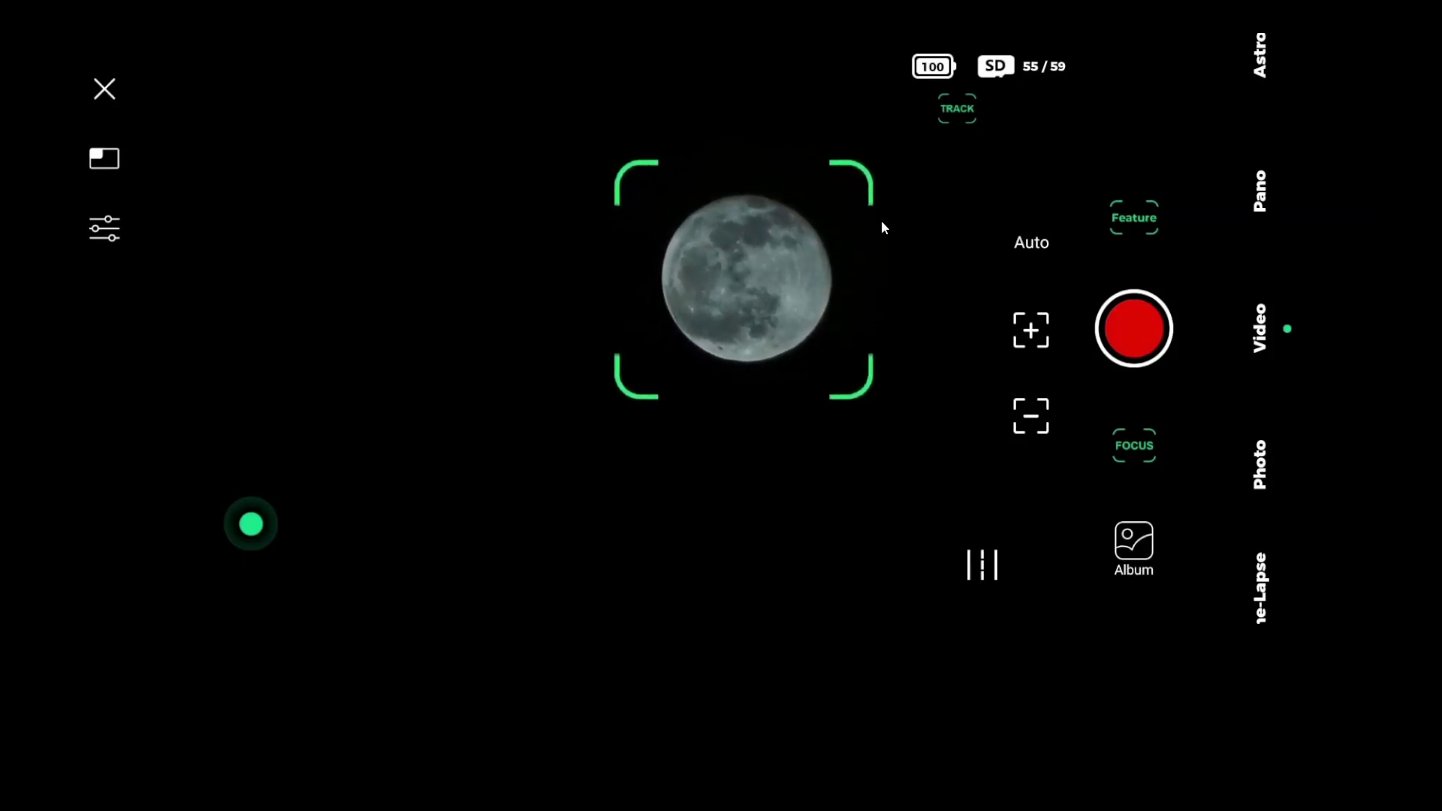
Record a one-minute Moon video, stop tracking, and bring up the telephoto exposure settings.
left_click(1133, 329)
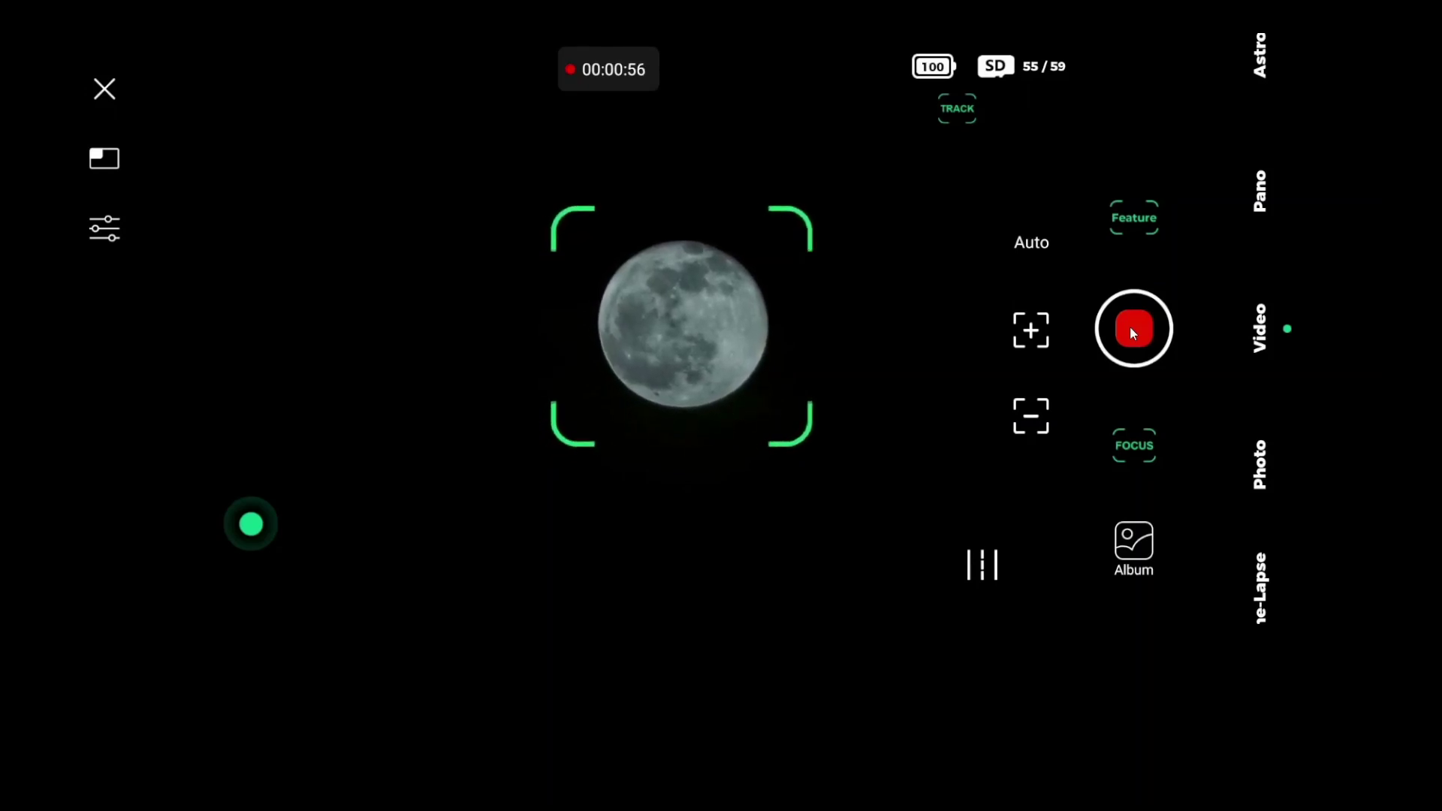
left_click(1130, 328)
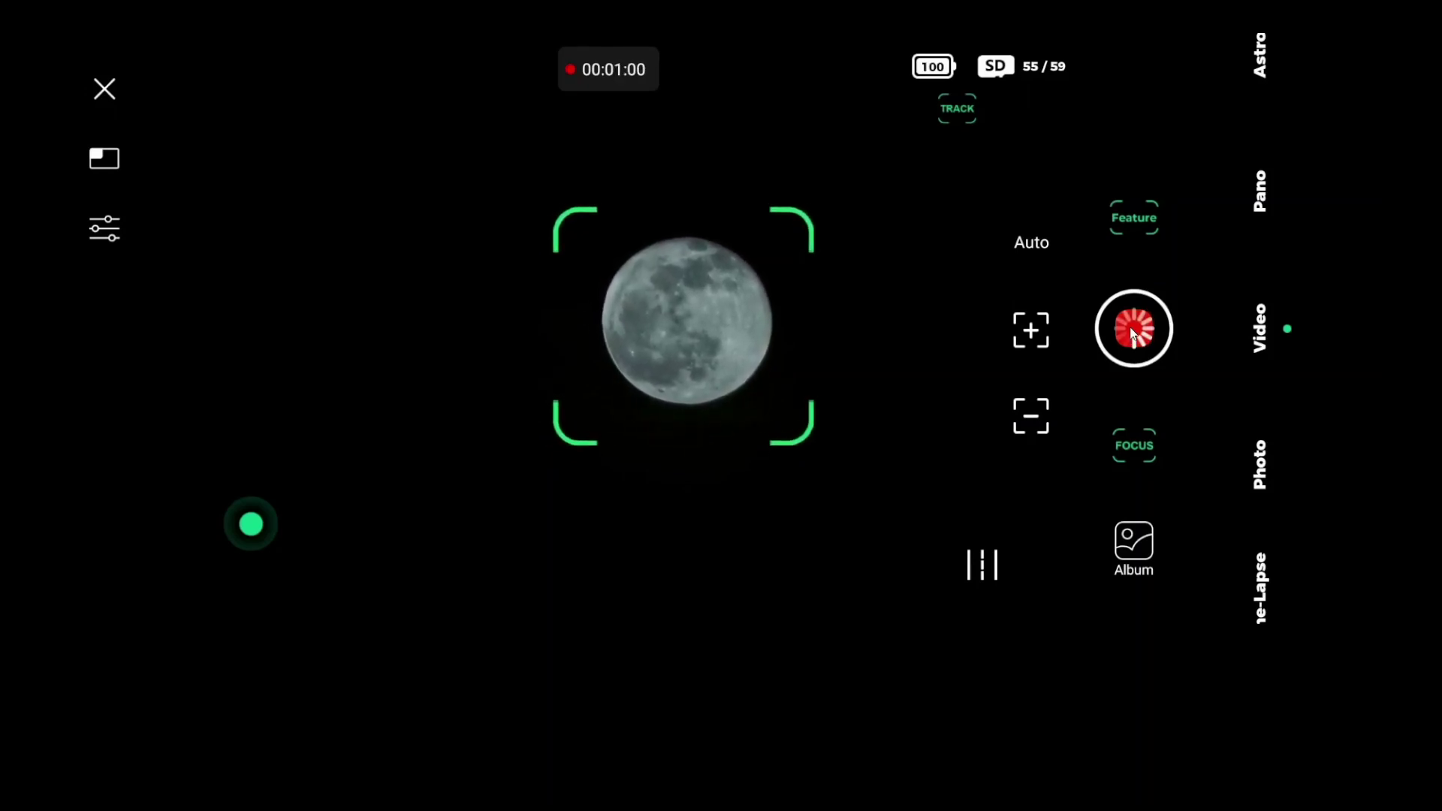
left_click(967, 110)
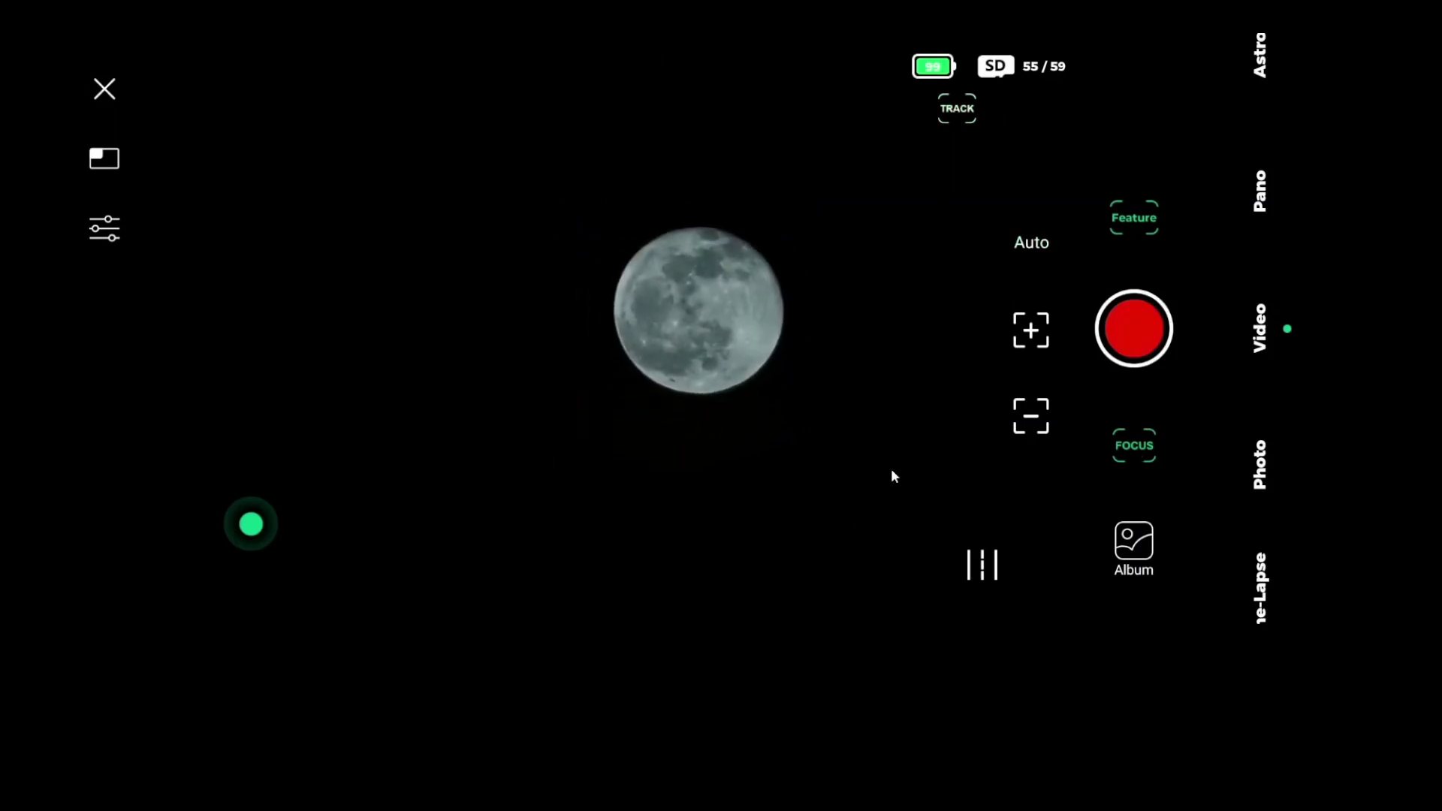
left_click(104, 158)
left_click(96, 226)
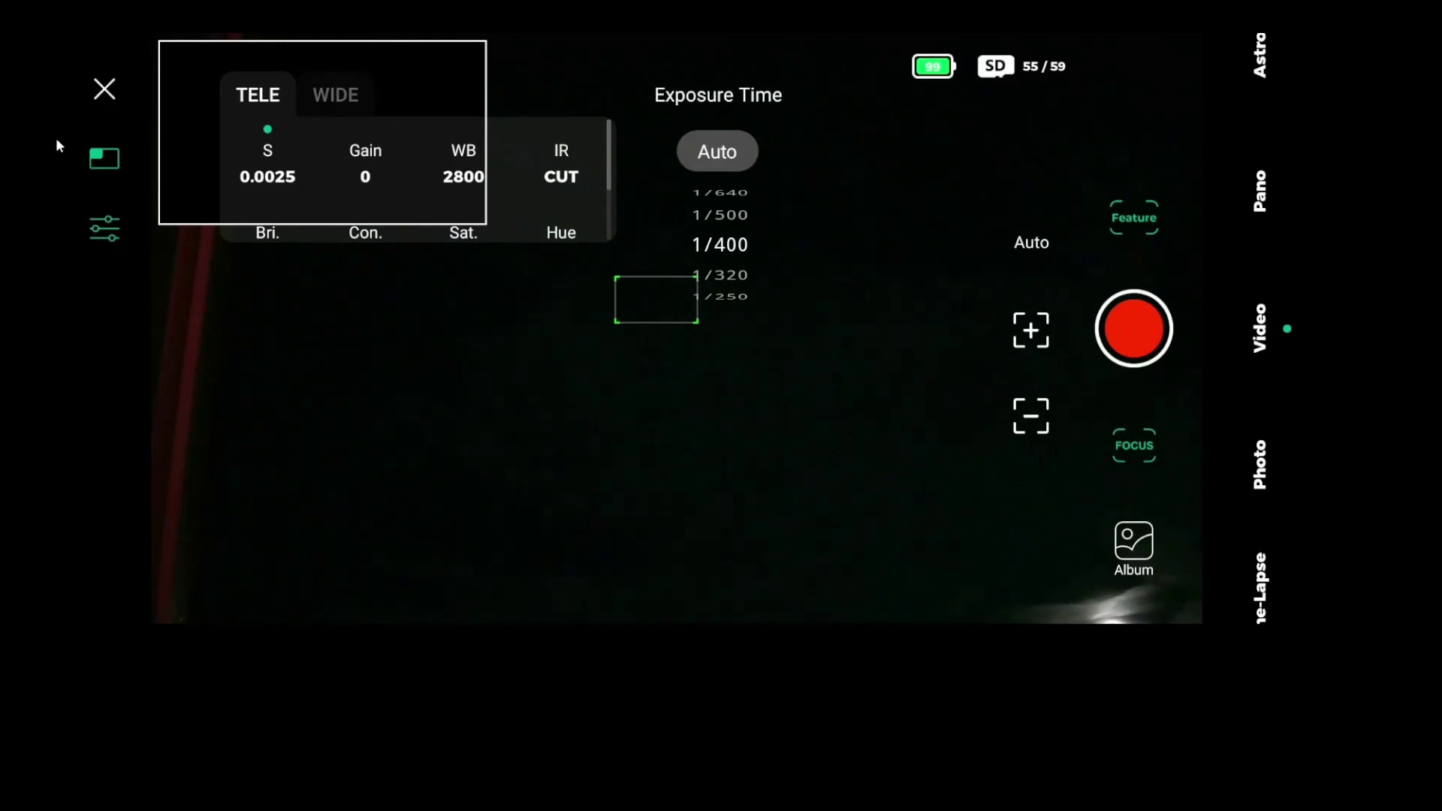
Set the telephoto exposure time to 1 s.
left_click(460, 79)
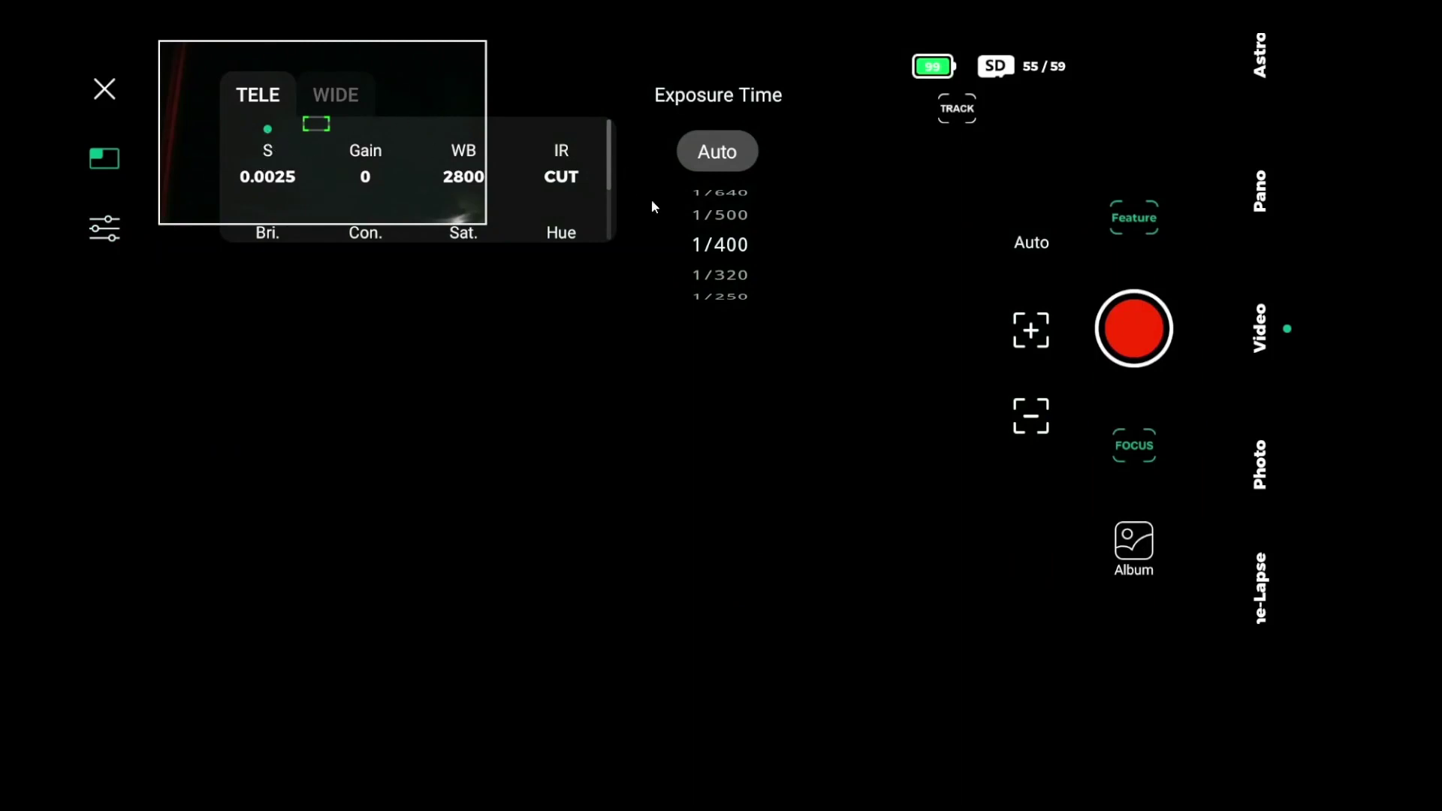
left_click(268, 176)
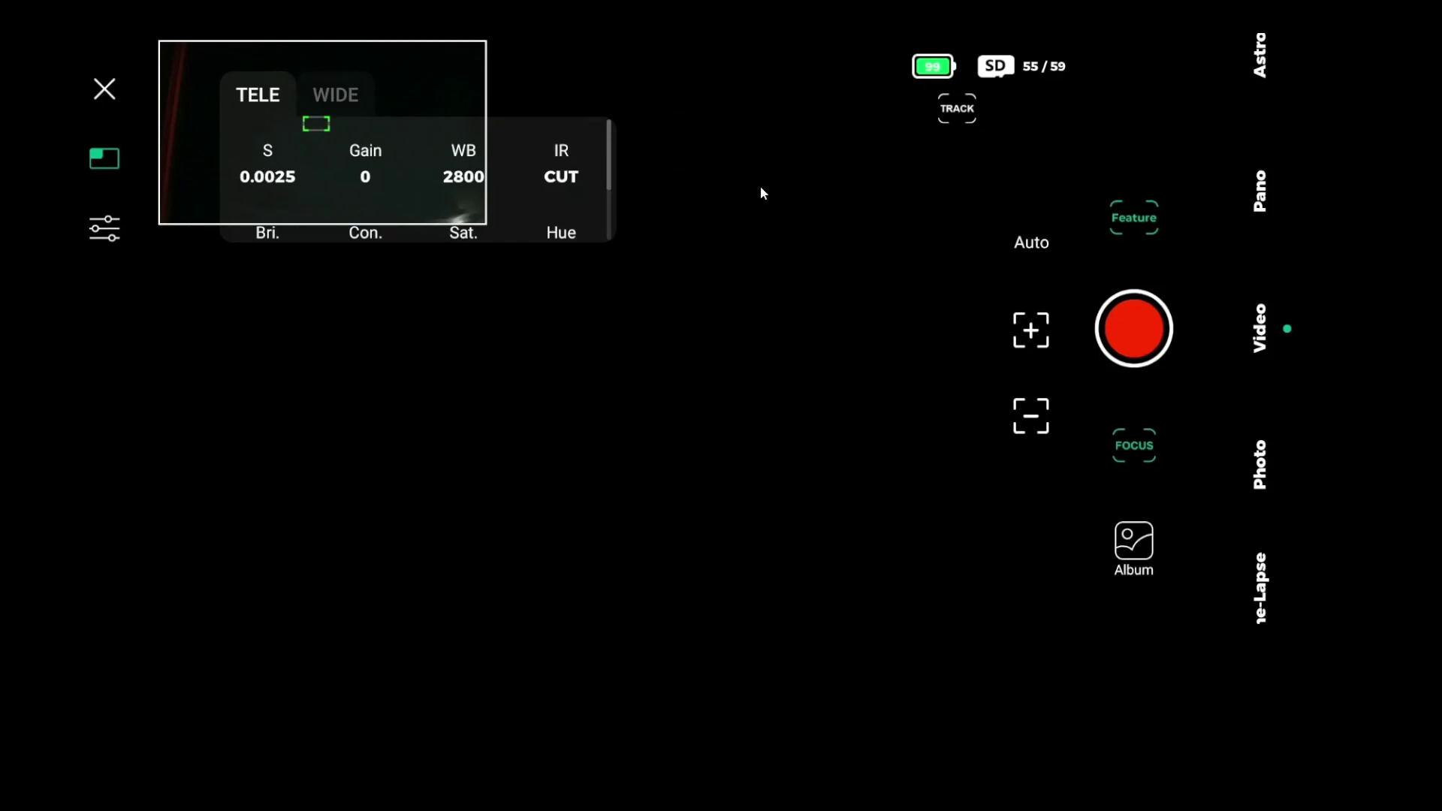
left_click(269, 181)
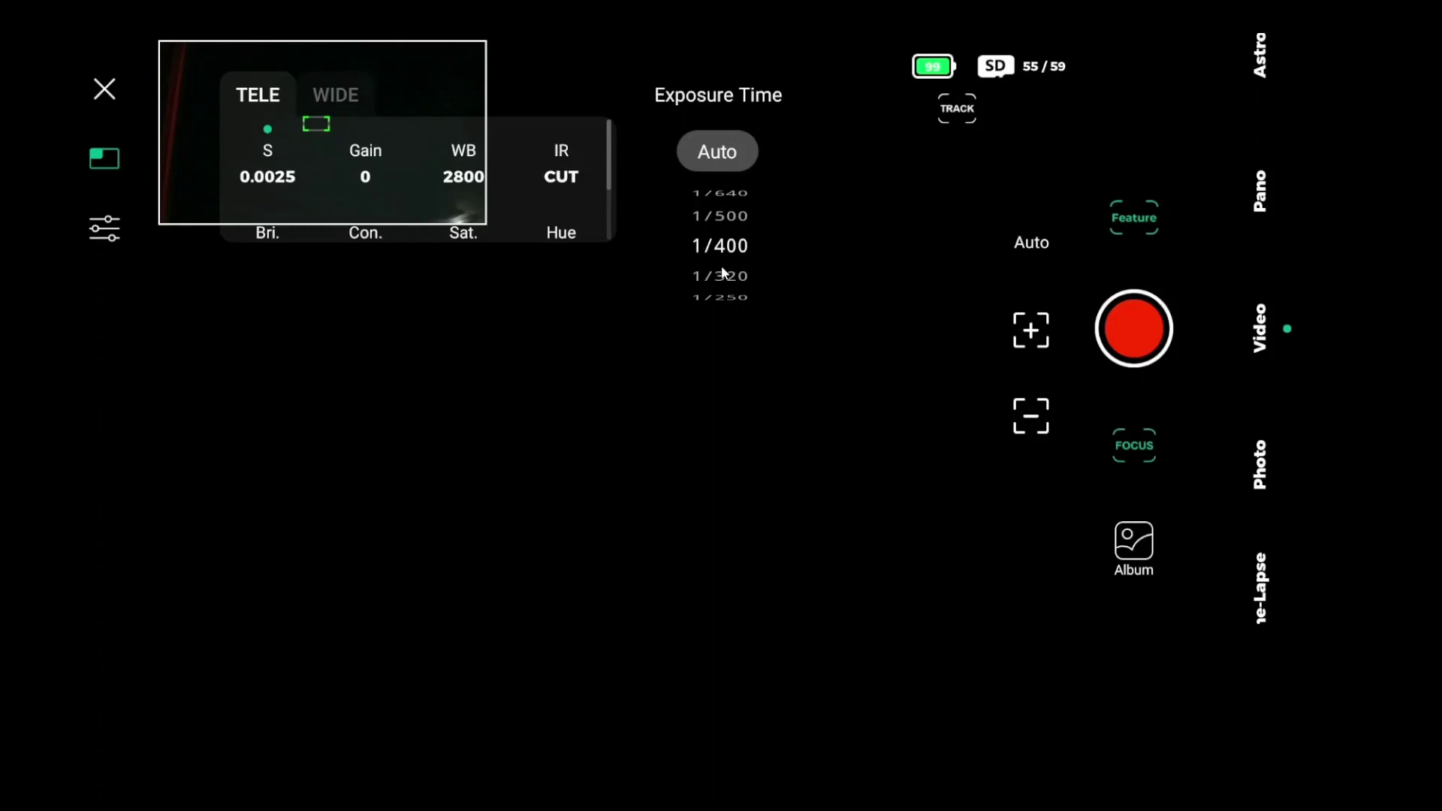
scroll(738, 276, "down", 14)
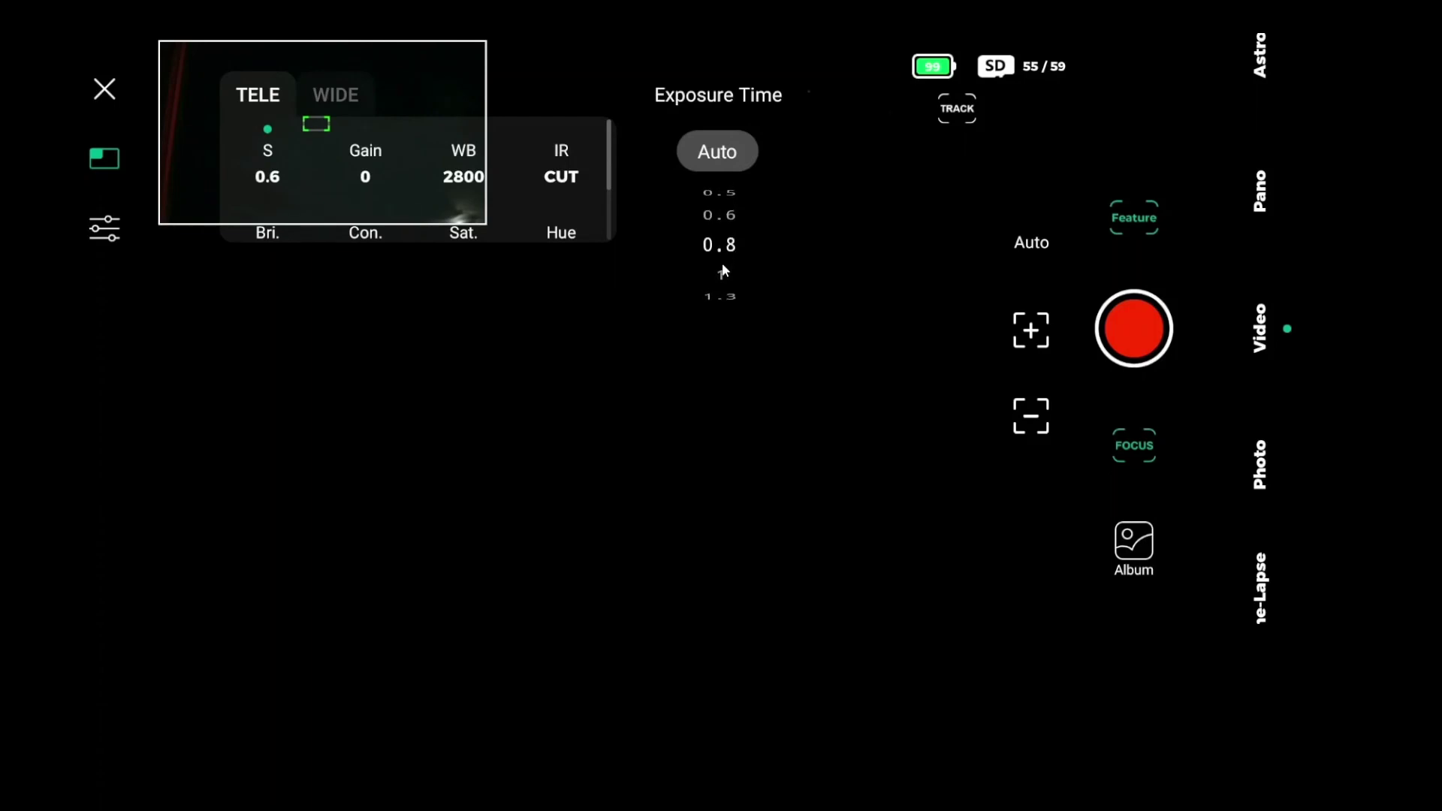
scroll(719, 272, "down", 1)
Raise the telephoto gain to 80.
left_click(368, 155)
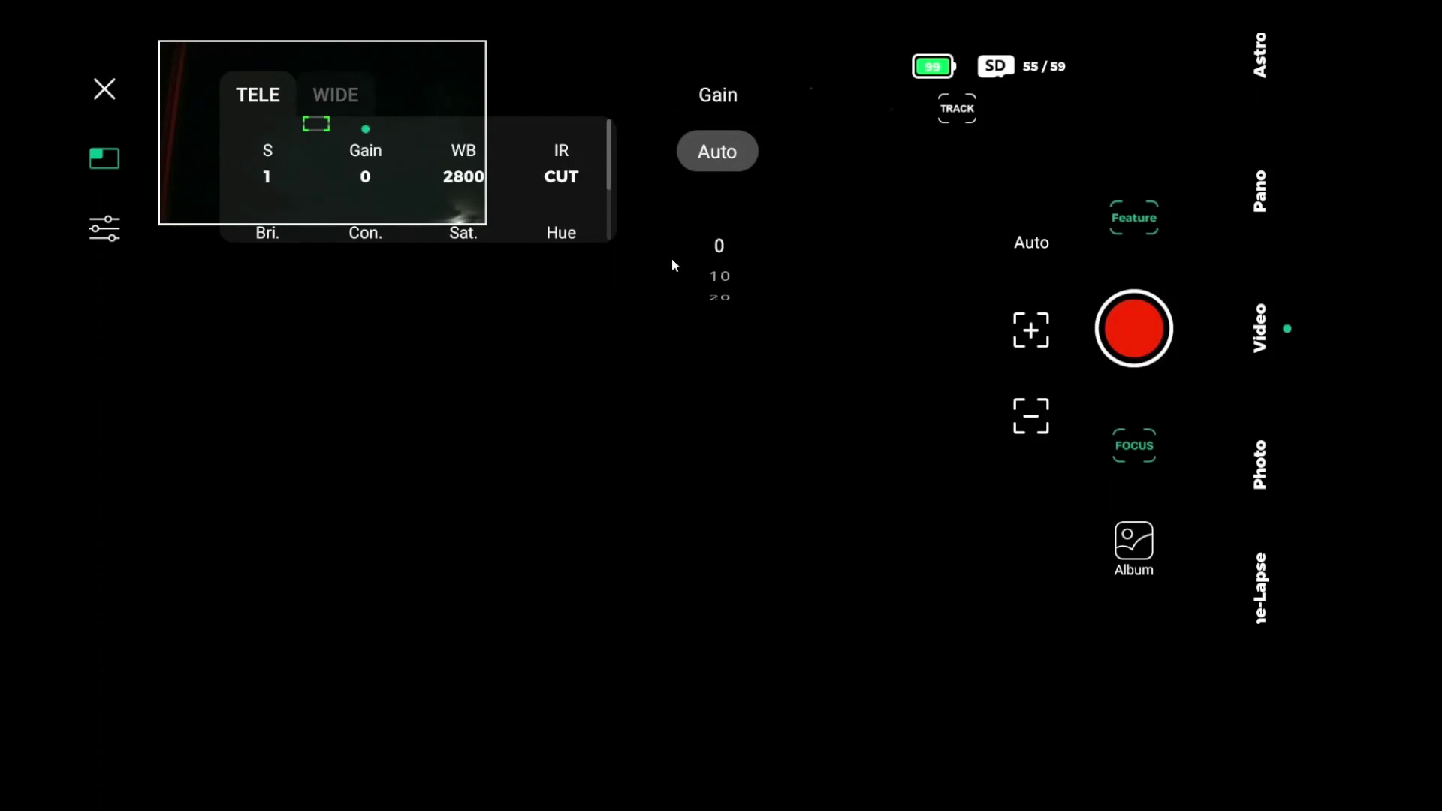
scroll(713, 278, "down", 6)
scroll(722, 253, "down", 1)
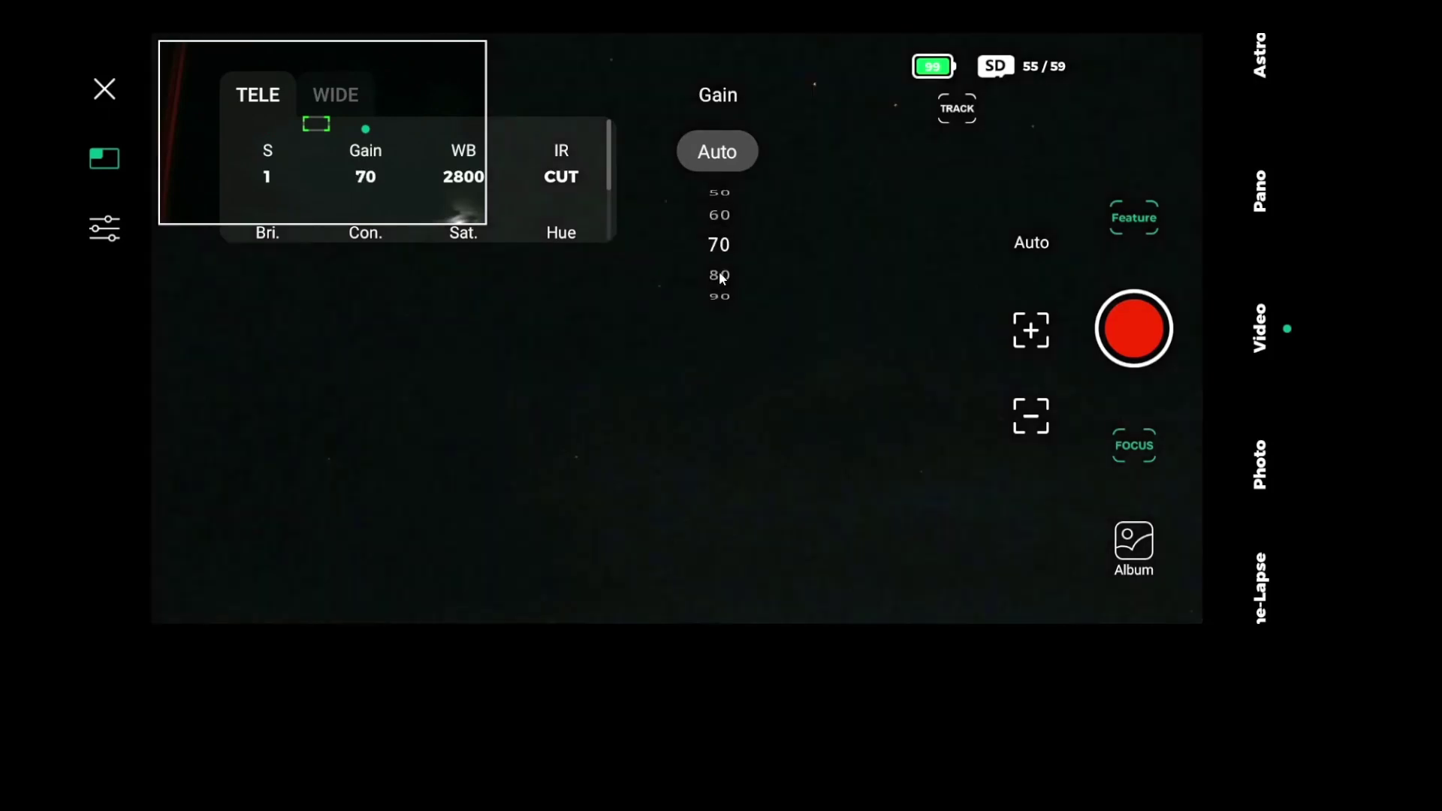
scroll(719, 279, "down", 1)
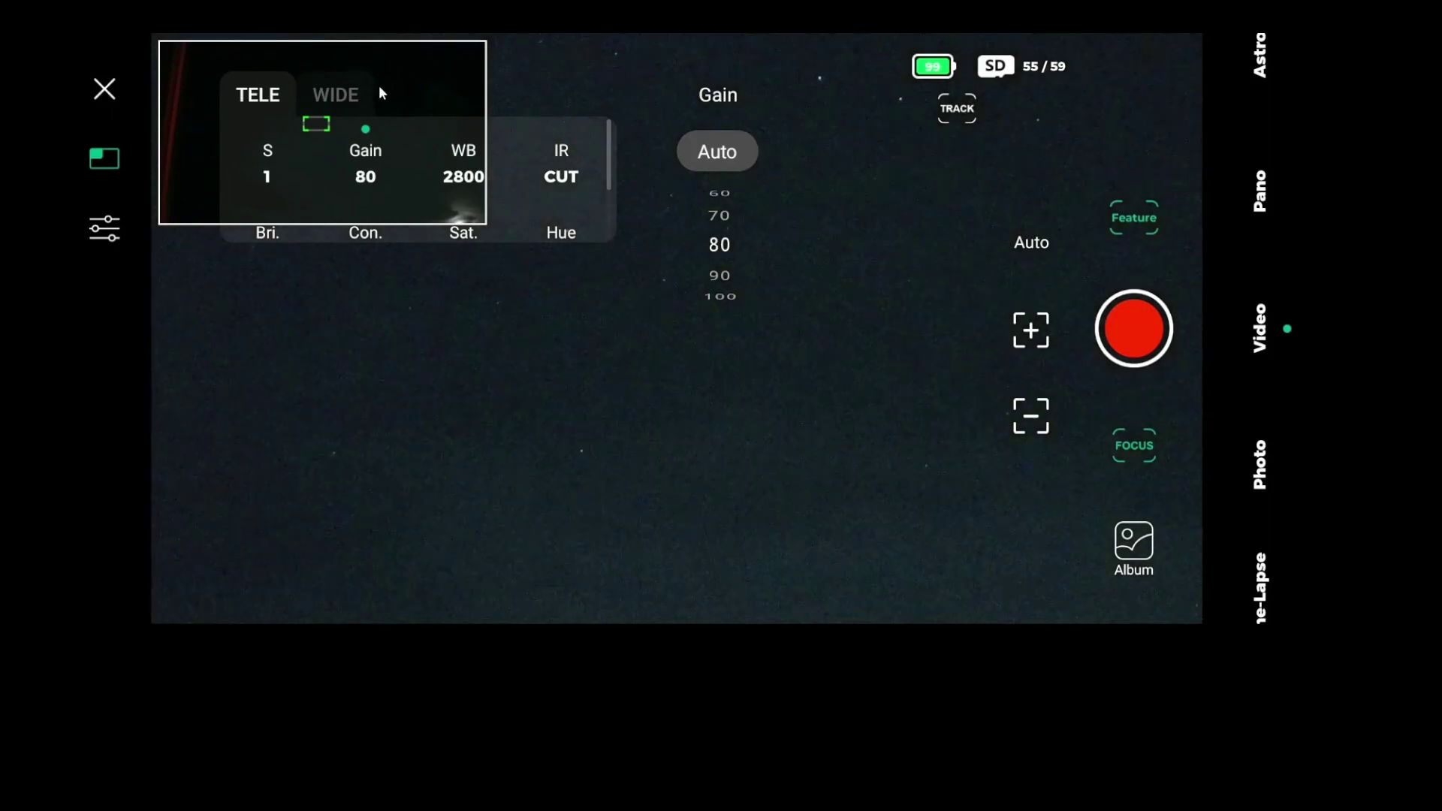
Toggle the IR filter to PASS and back to CUT, then close the settings and picture-in-picture.
left_click(557, 181)
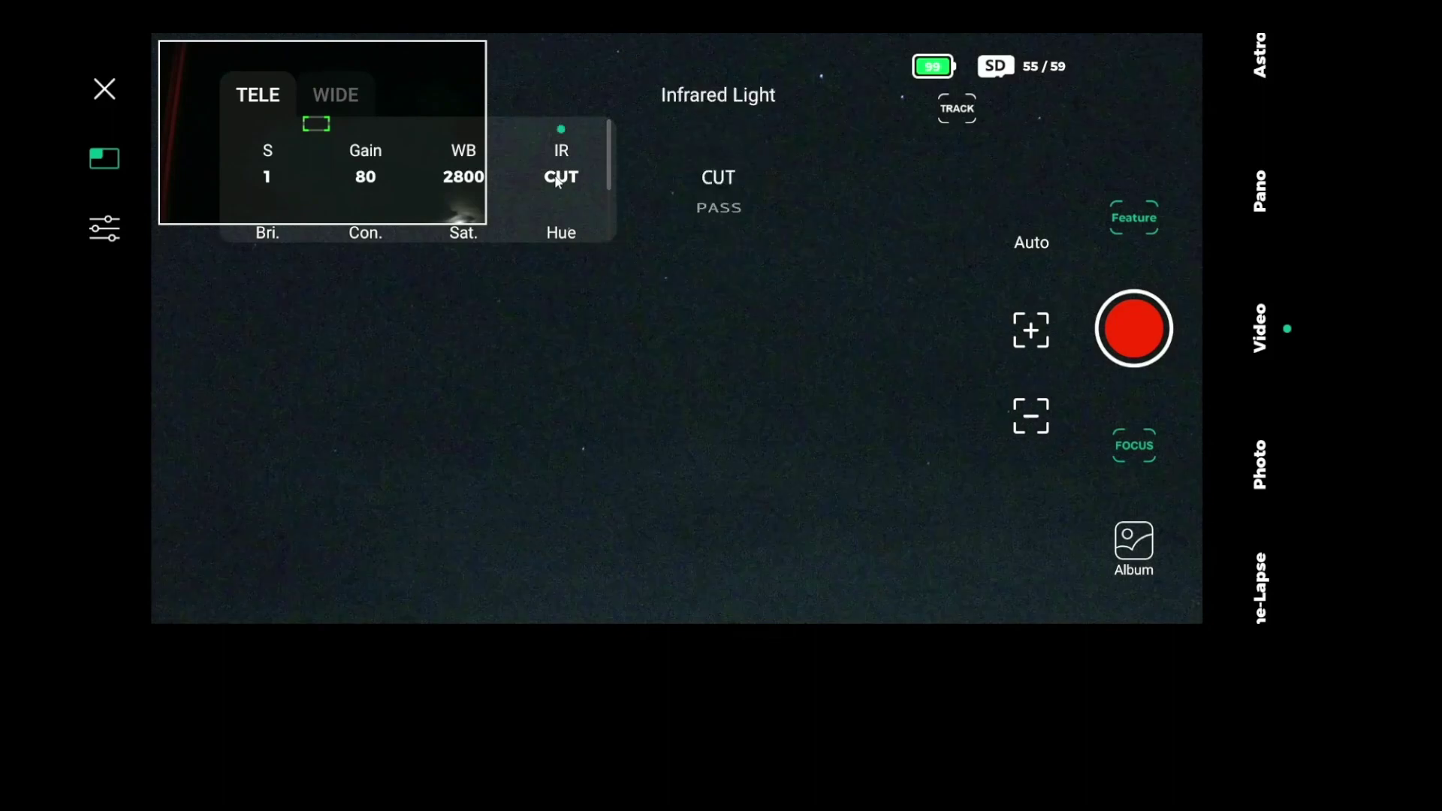
left_click(709, 208)
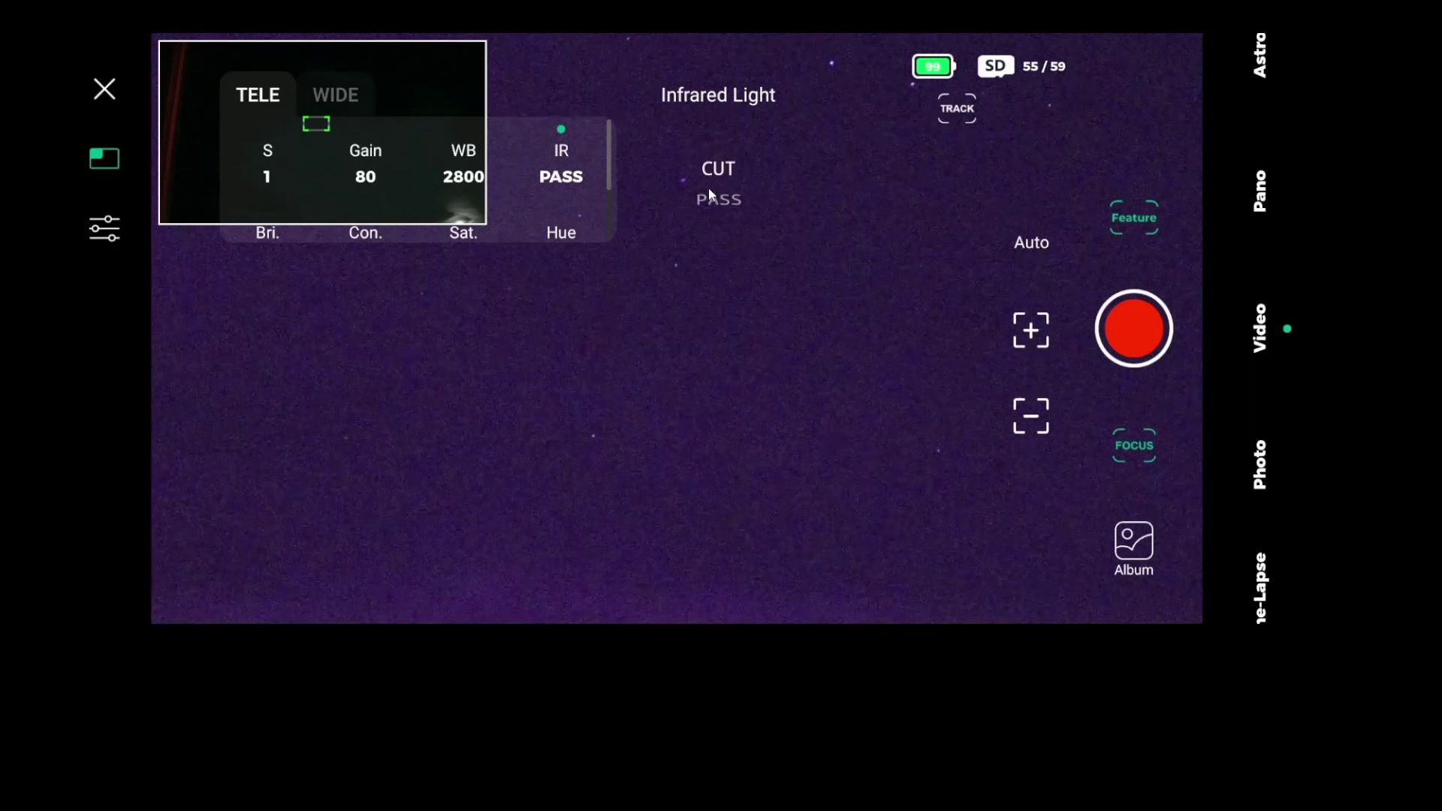
left_click(709, 191)
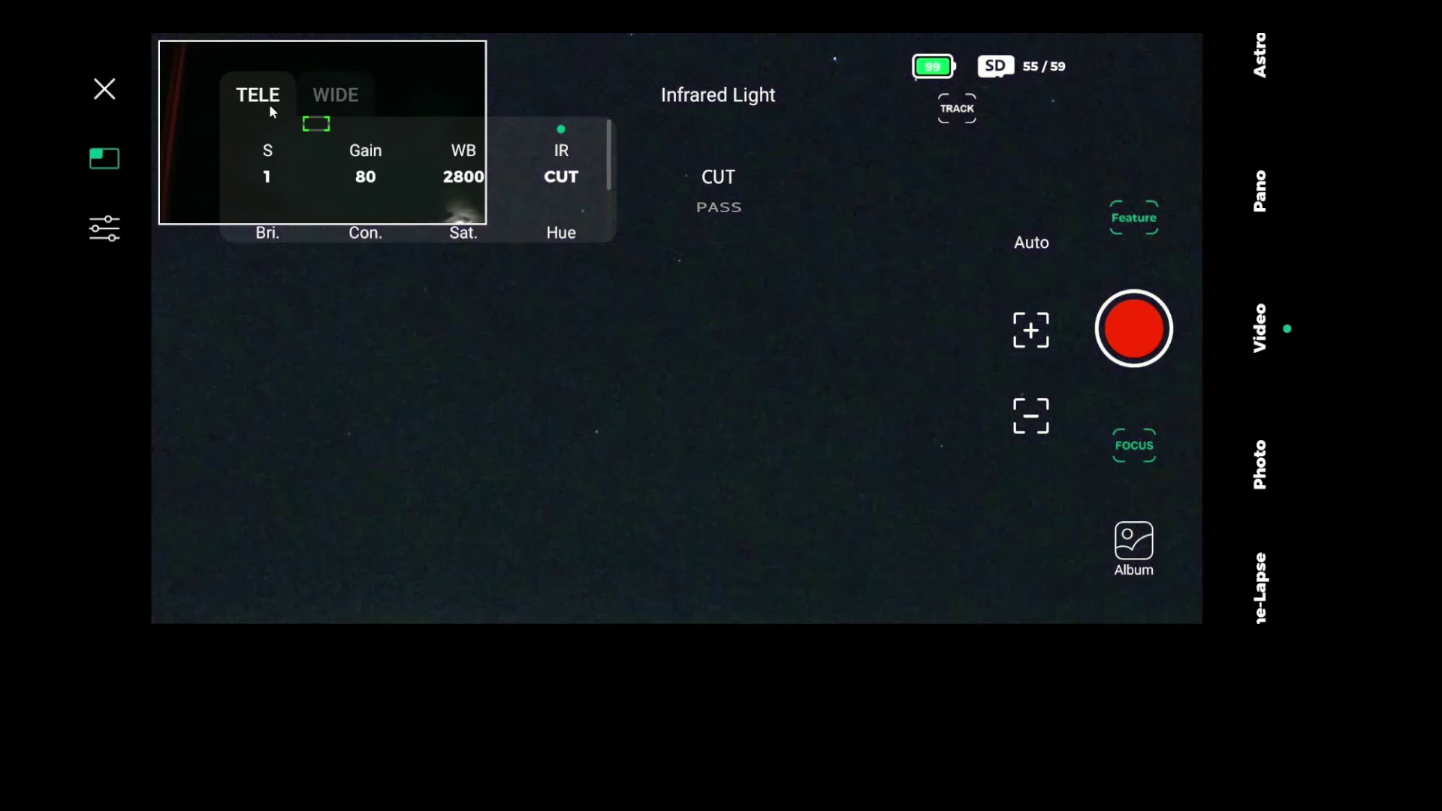
left_click(111, 234)
left_click(94, 156)
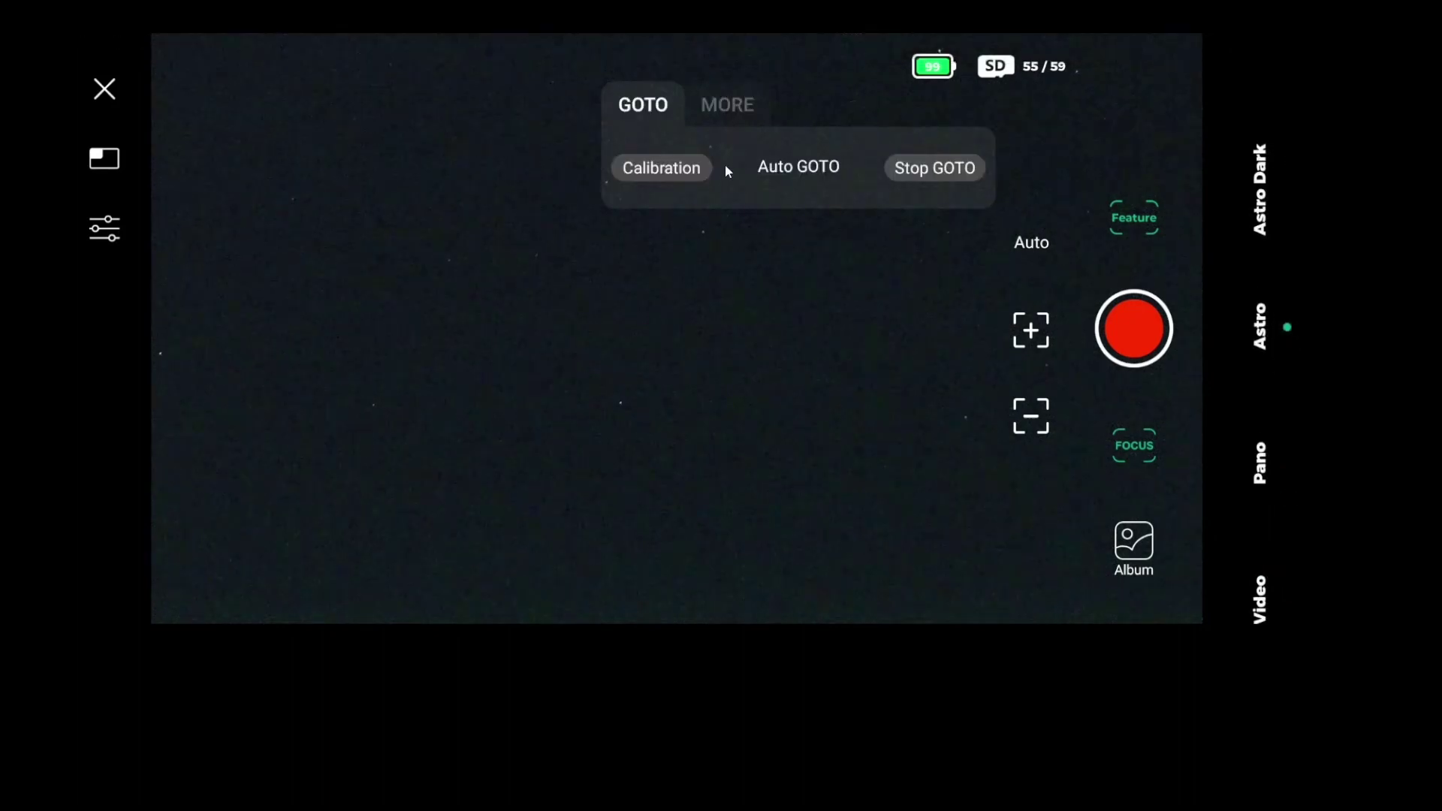
Run GOTO calibration, confirming the location prompt and the Calibration Success message.
left_click(666, 168)
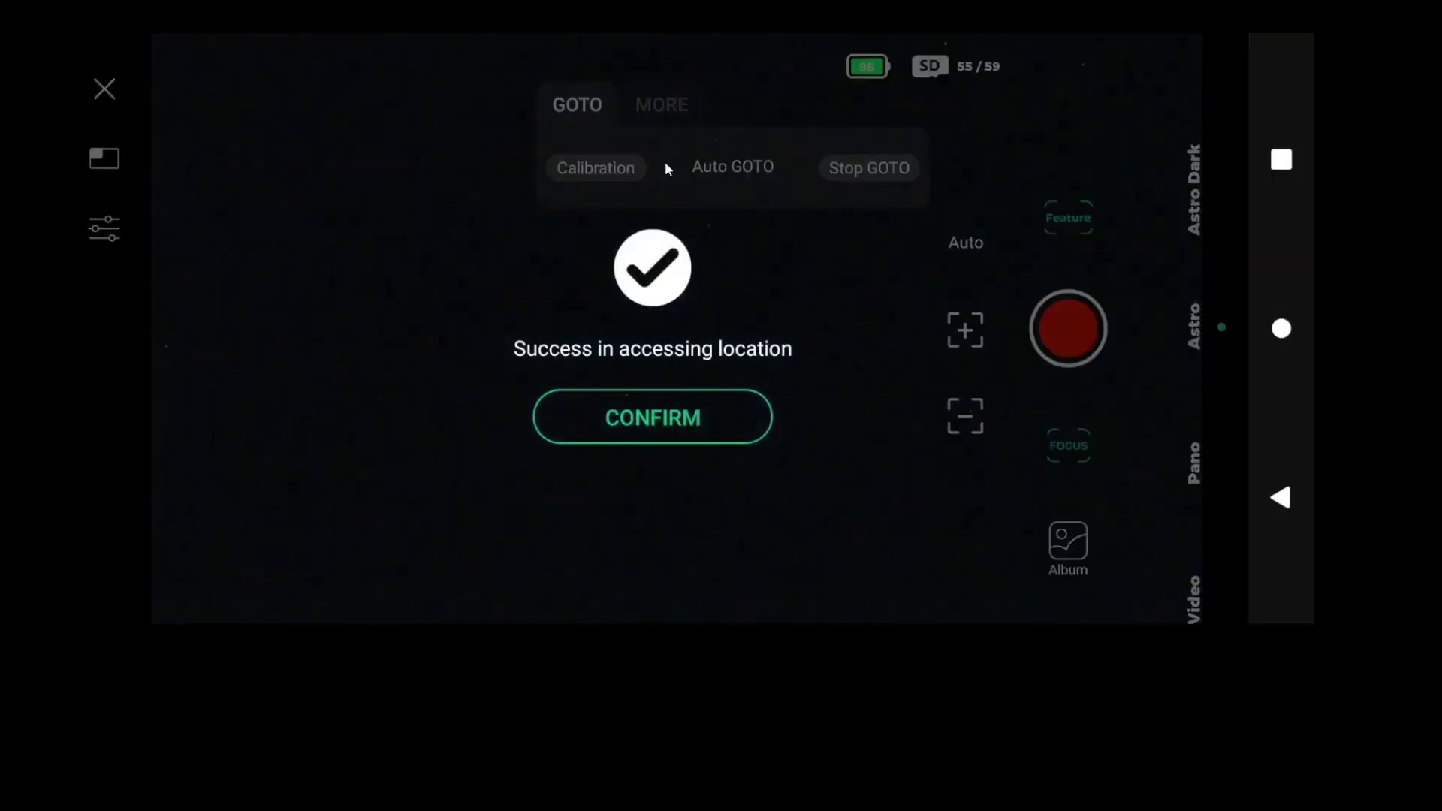
left_click(646, 419)
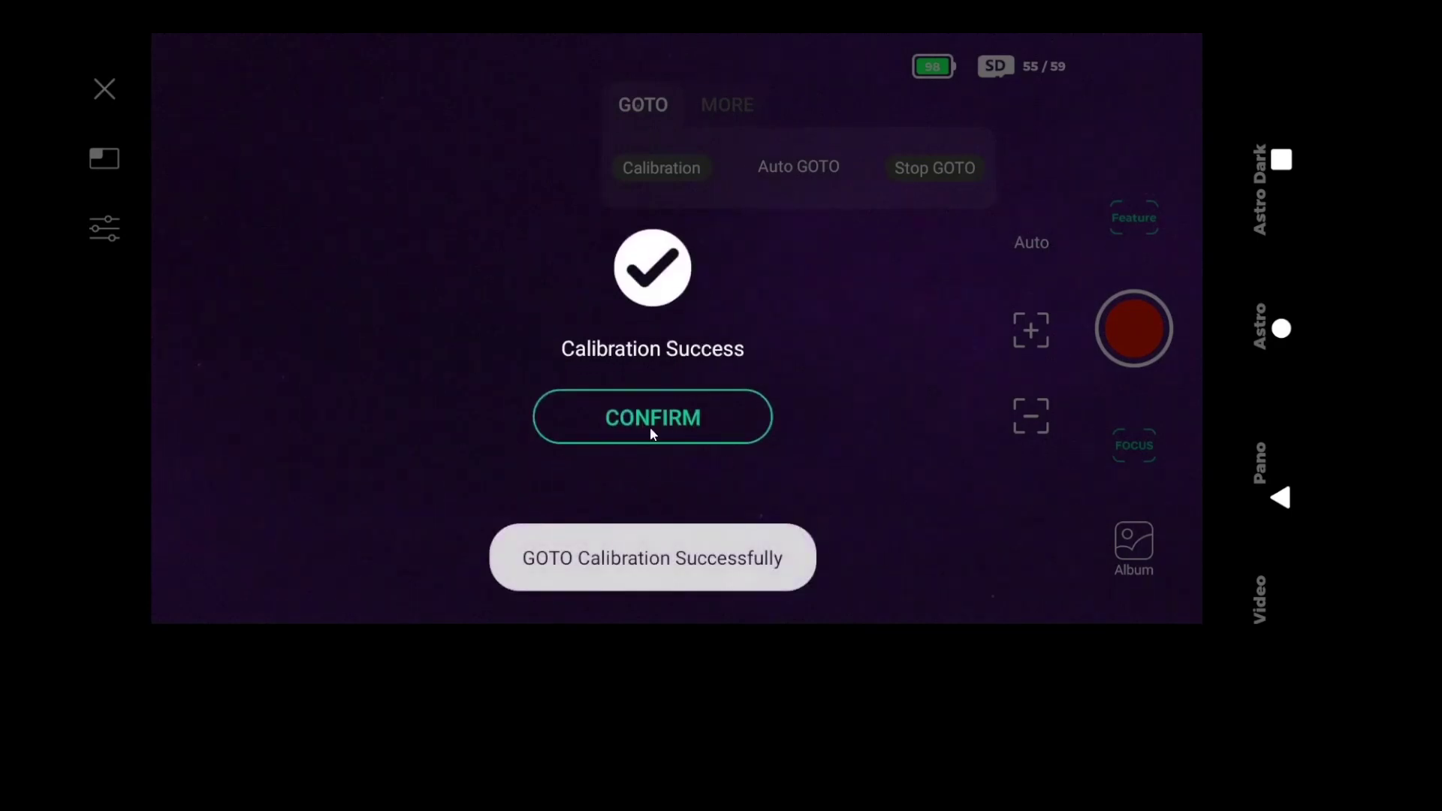
left_click(650, 434)
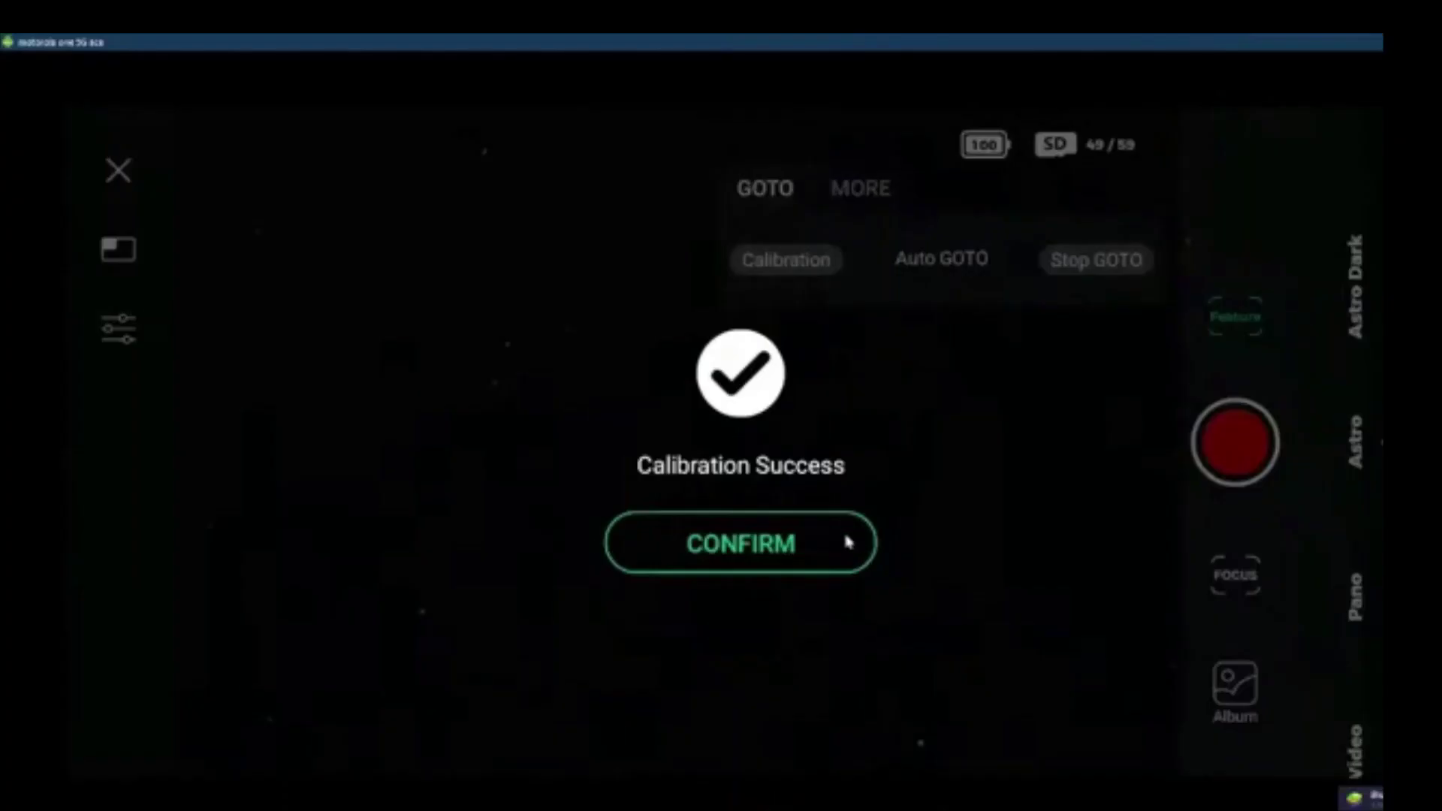
Pick M101 Pinwheel Galaxy from the Auto GOTO catalogue and slew the telescope to it.
left_click(843, 540)
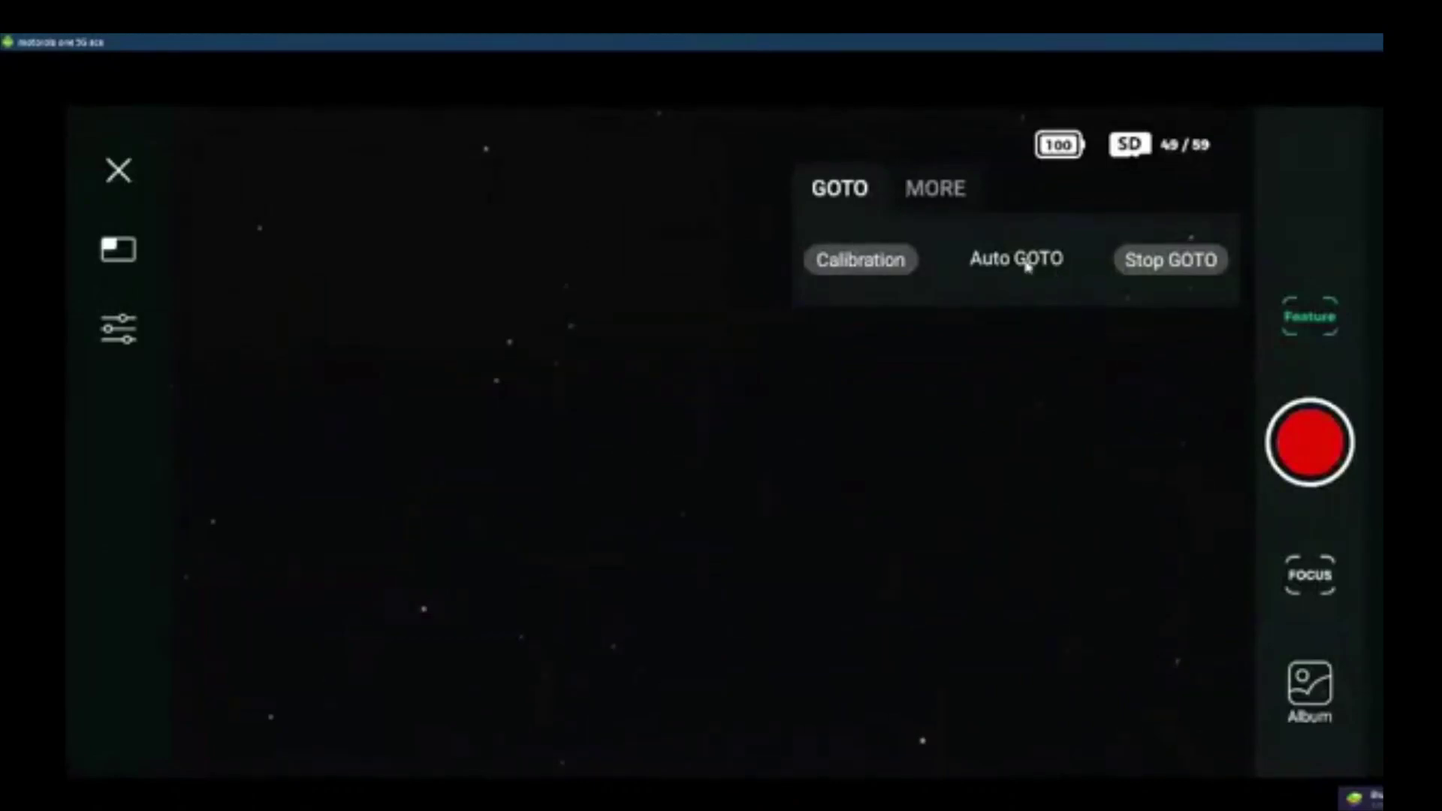
left_click(1026, 263)
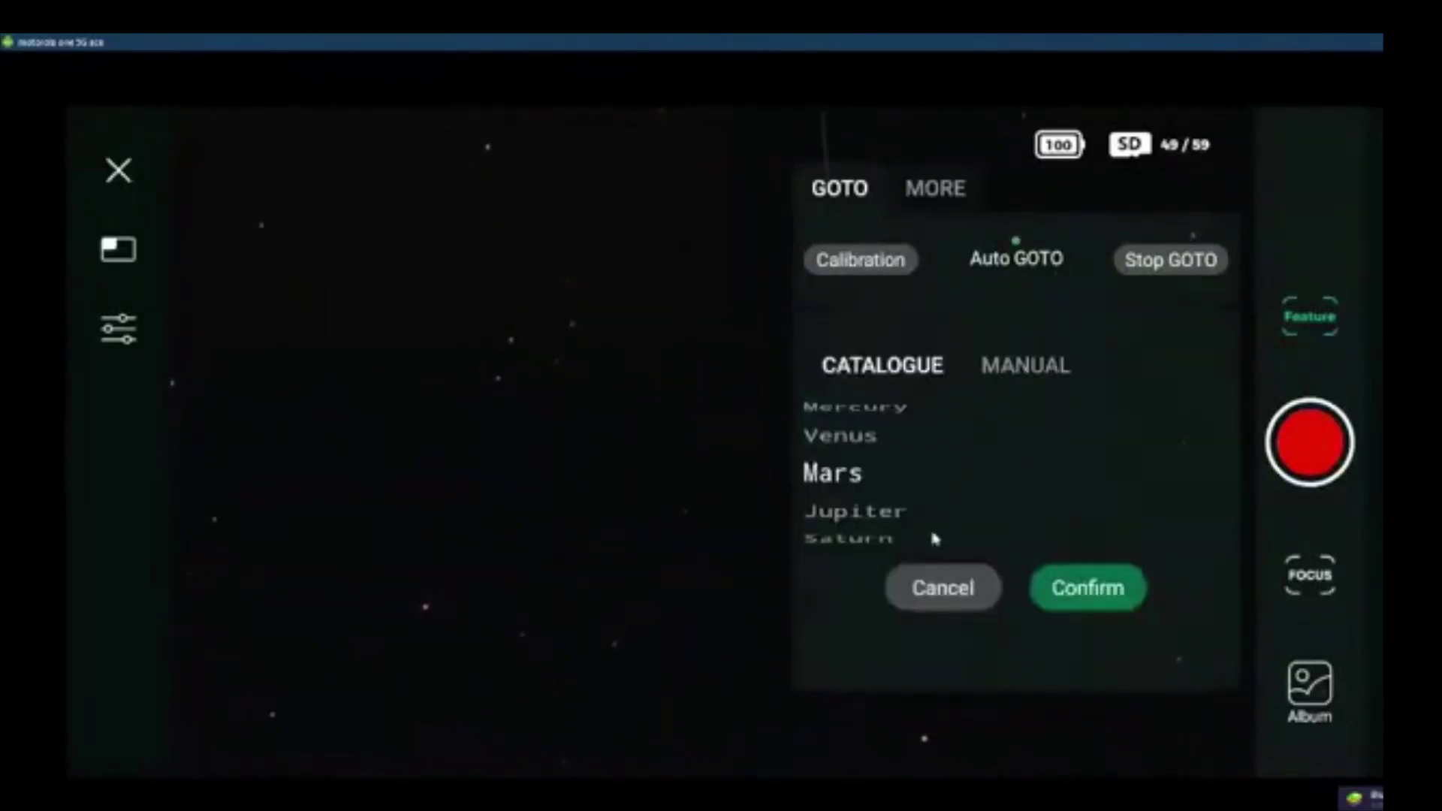
scroll(853, 515, "down", 4)
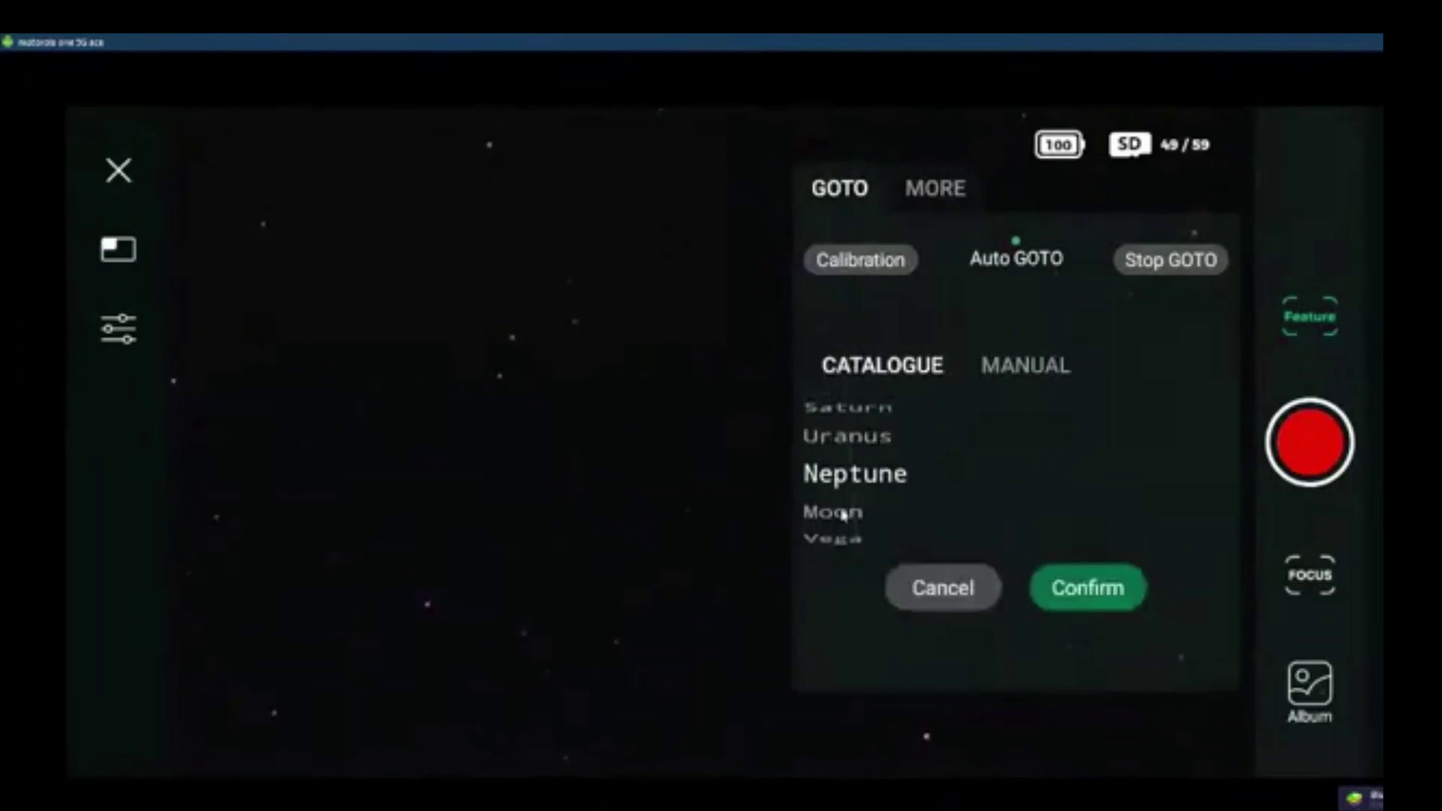
scroll(846, 515, "down", 3)
left_click_drag(830, 523, 840, 443)
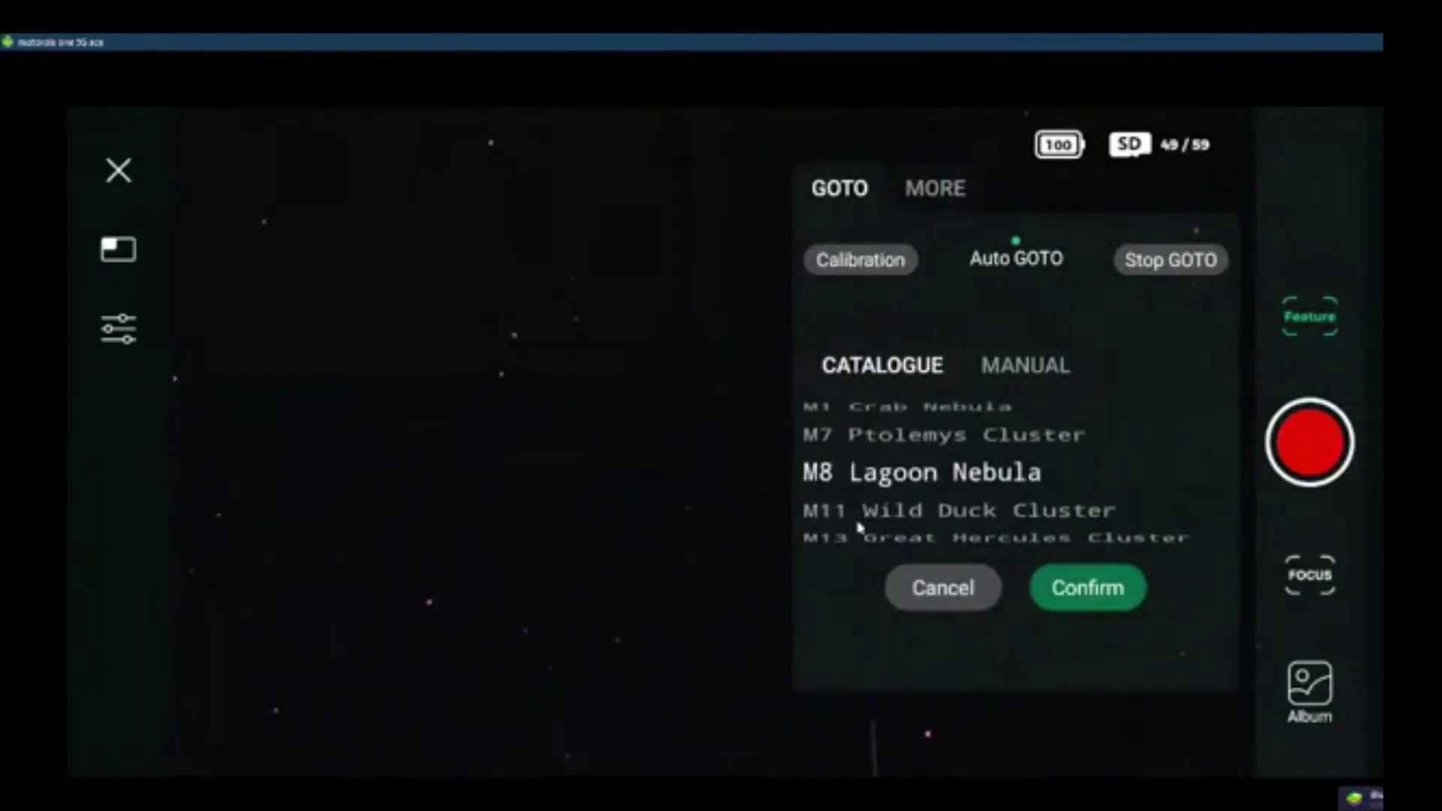
left_click_drag(860, 528, 877, 418)
left_click_drag(868, 531, 883, 442)
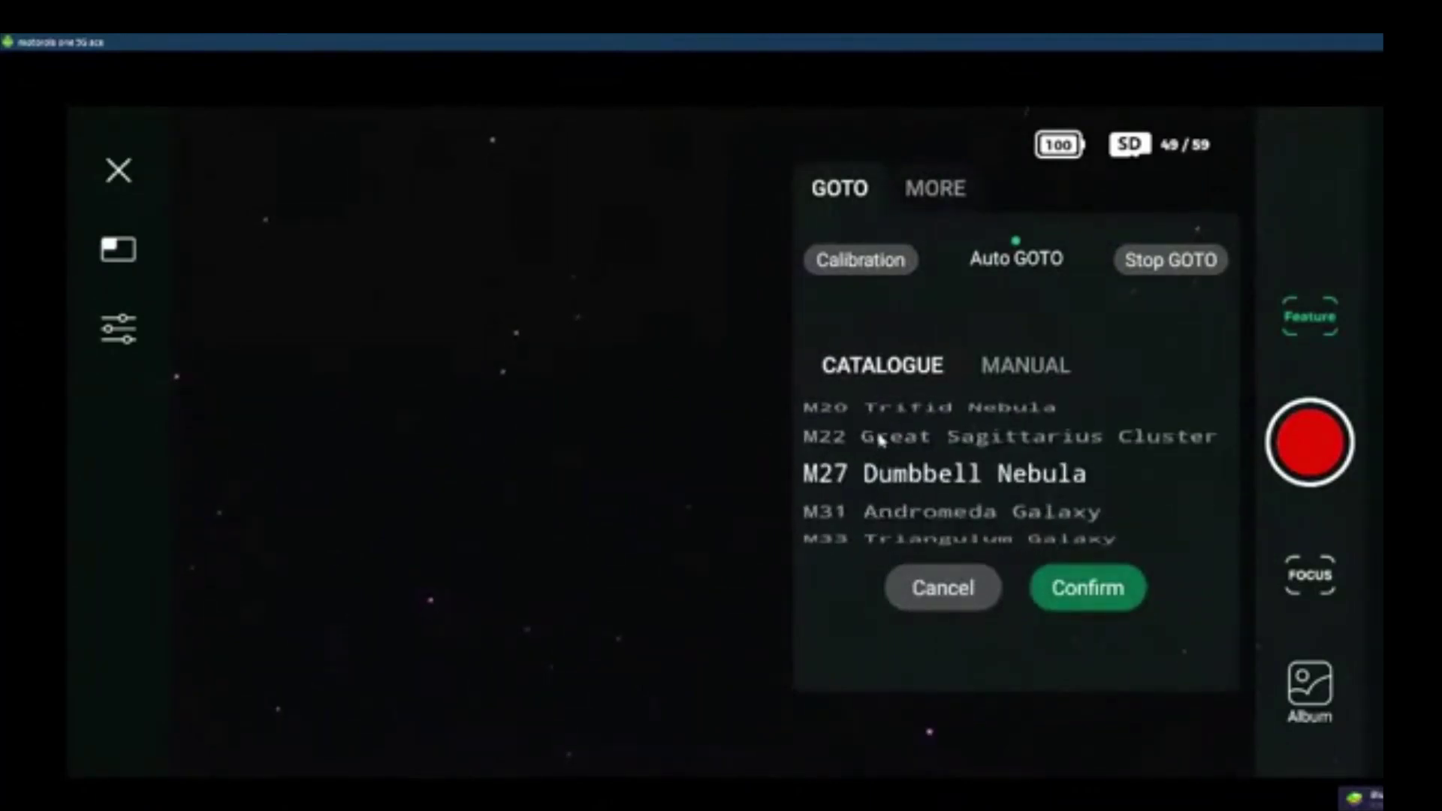
left_click_drag(886, 518, 888, 446)
left_click_drag(886, 536, 886, 439)
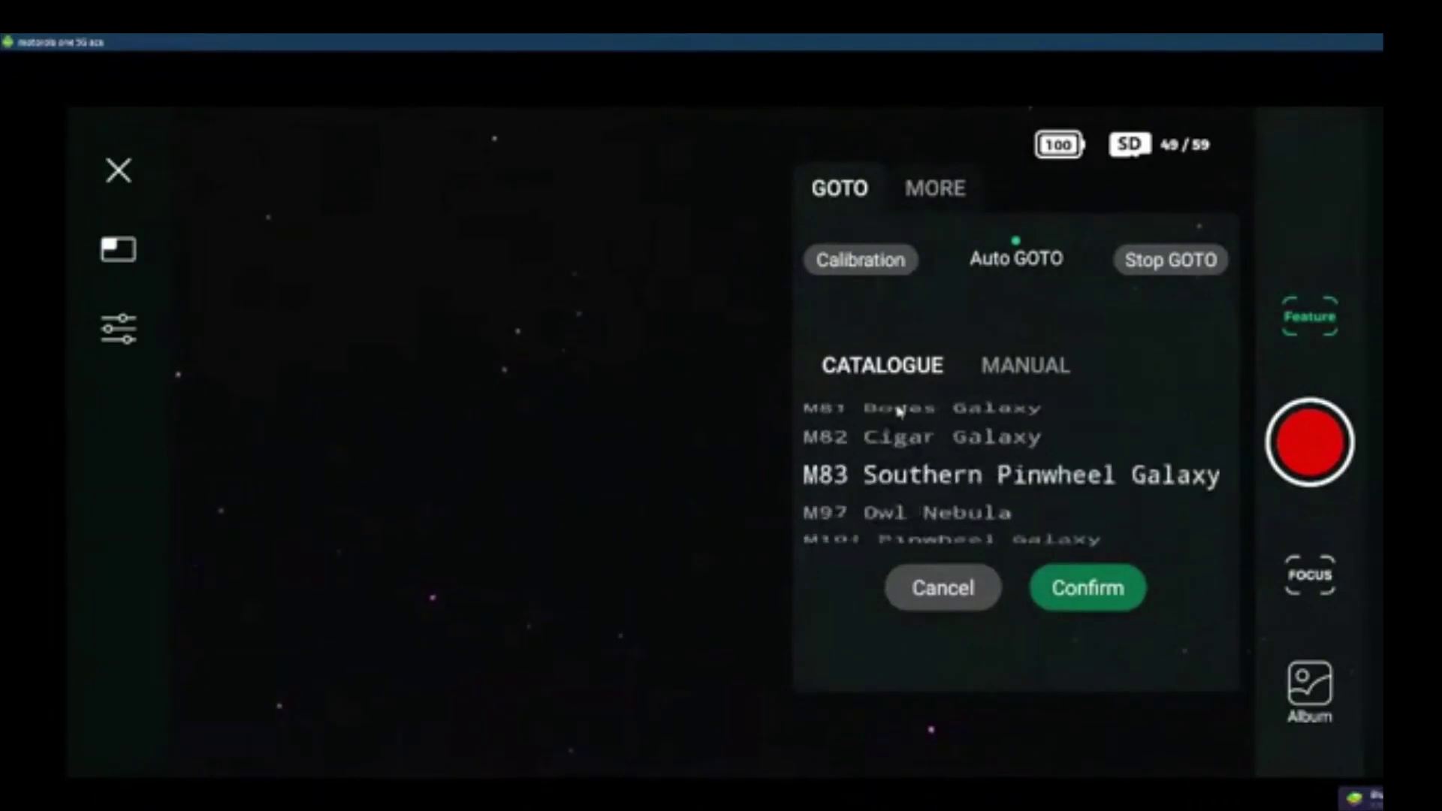
left_click_drag(910, 525, 917, 484)
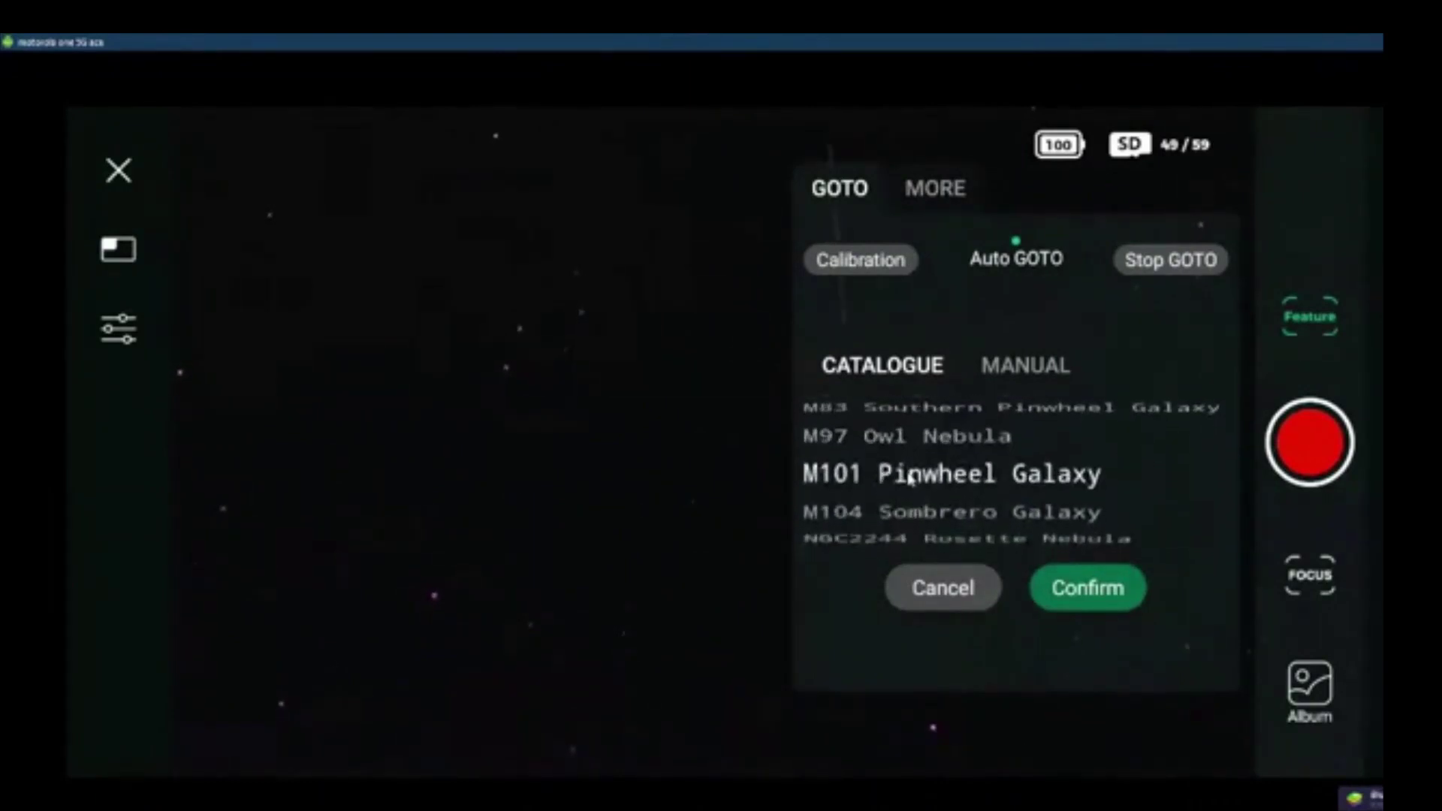
left_click(1097, 590)
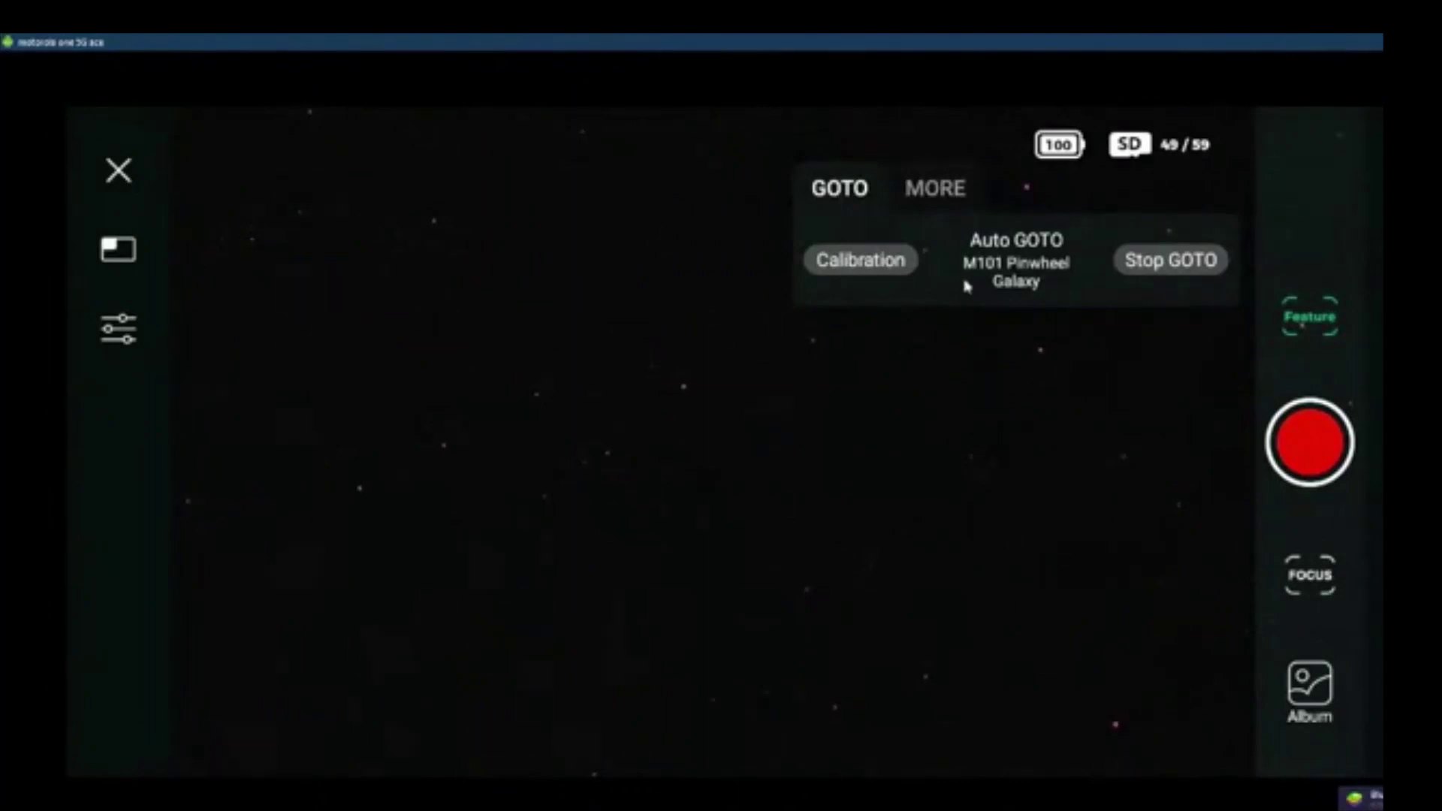
Review the MORE settings: FITS format, 999 frames, 2x2 binning, stacked display.
left_click(923, 189)
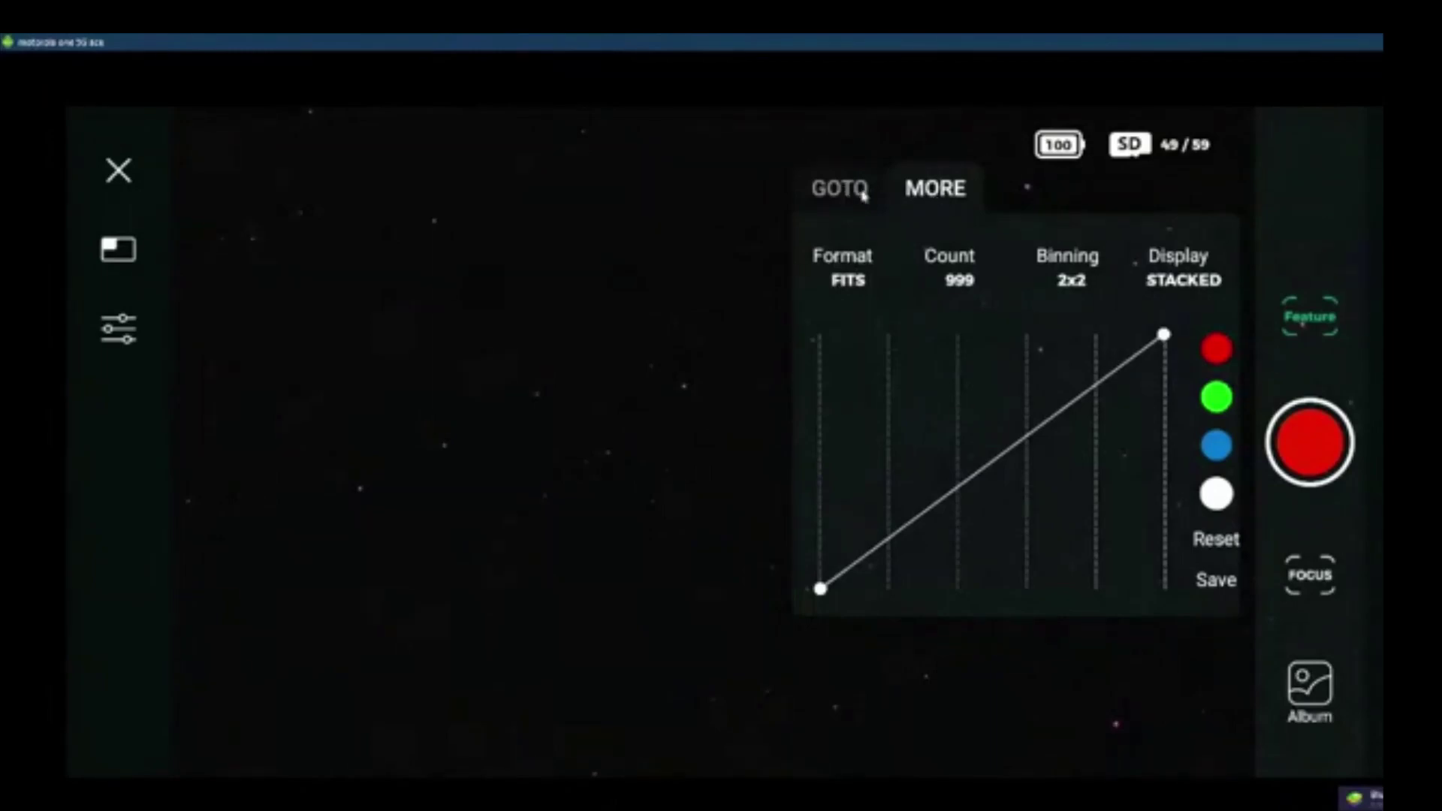
Press the red shutter to begin capturing and stacking M101 frames.
left_click(1308, 443)
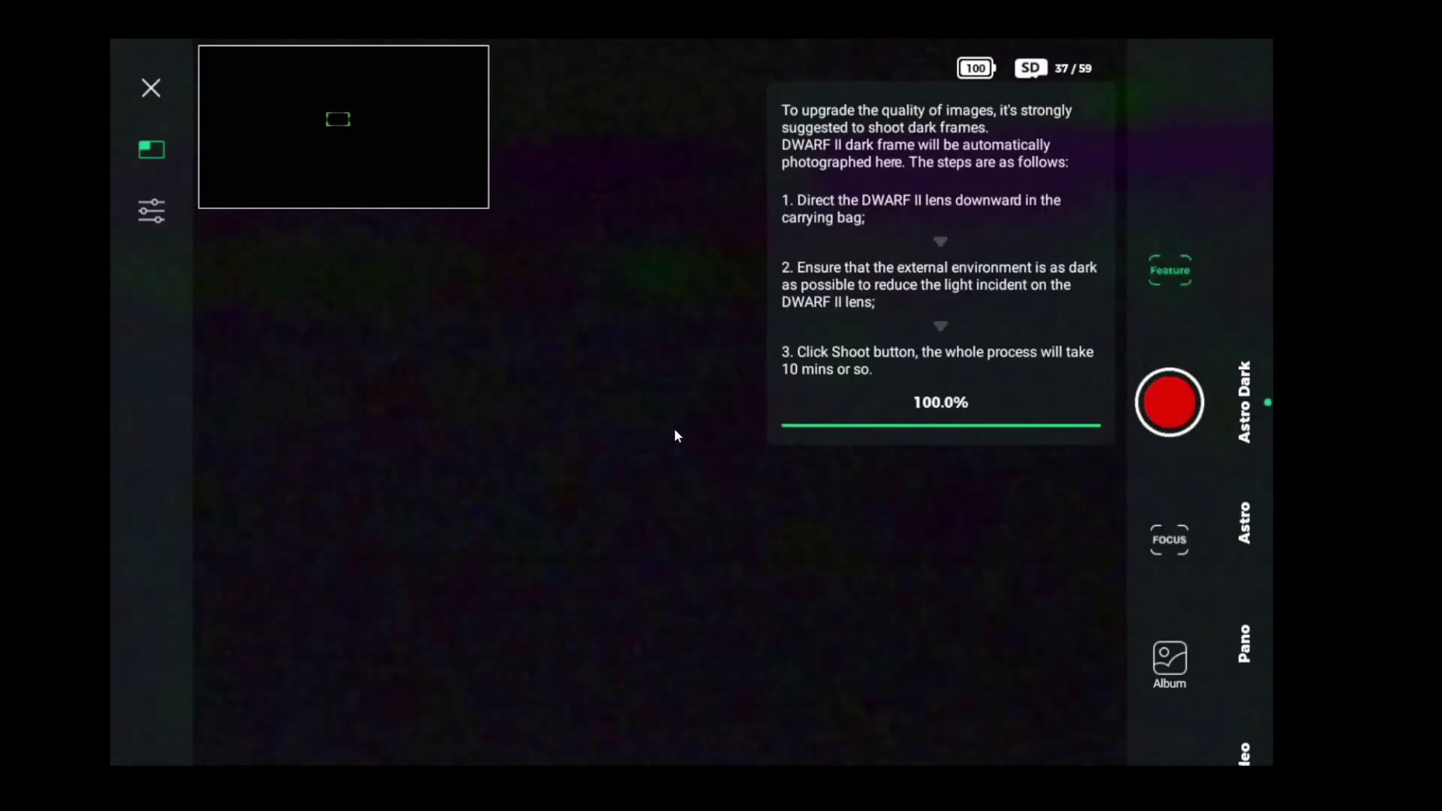
Once dark-frame capture reaches 100.0%, leave the camera view.
left_click(151, 88)
Switch off the Power Indicator Light in Camera Settings and return to the home screen.
left_click(229, 108)
left_click(310, 334)
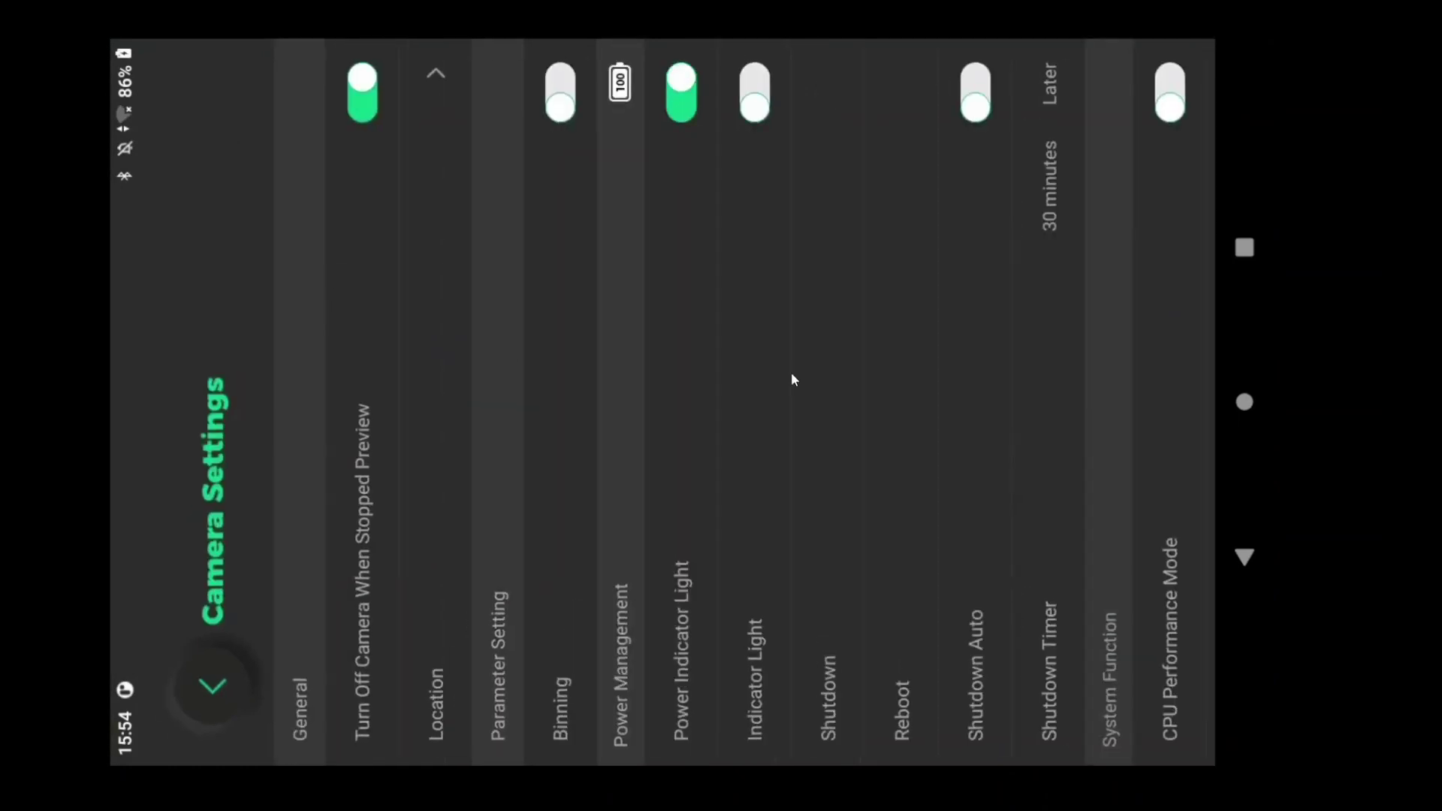
left_click(686, 114)
left_click(212, 684)
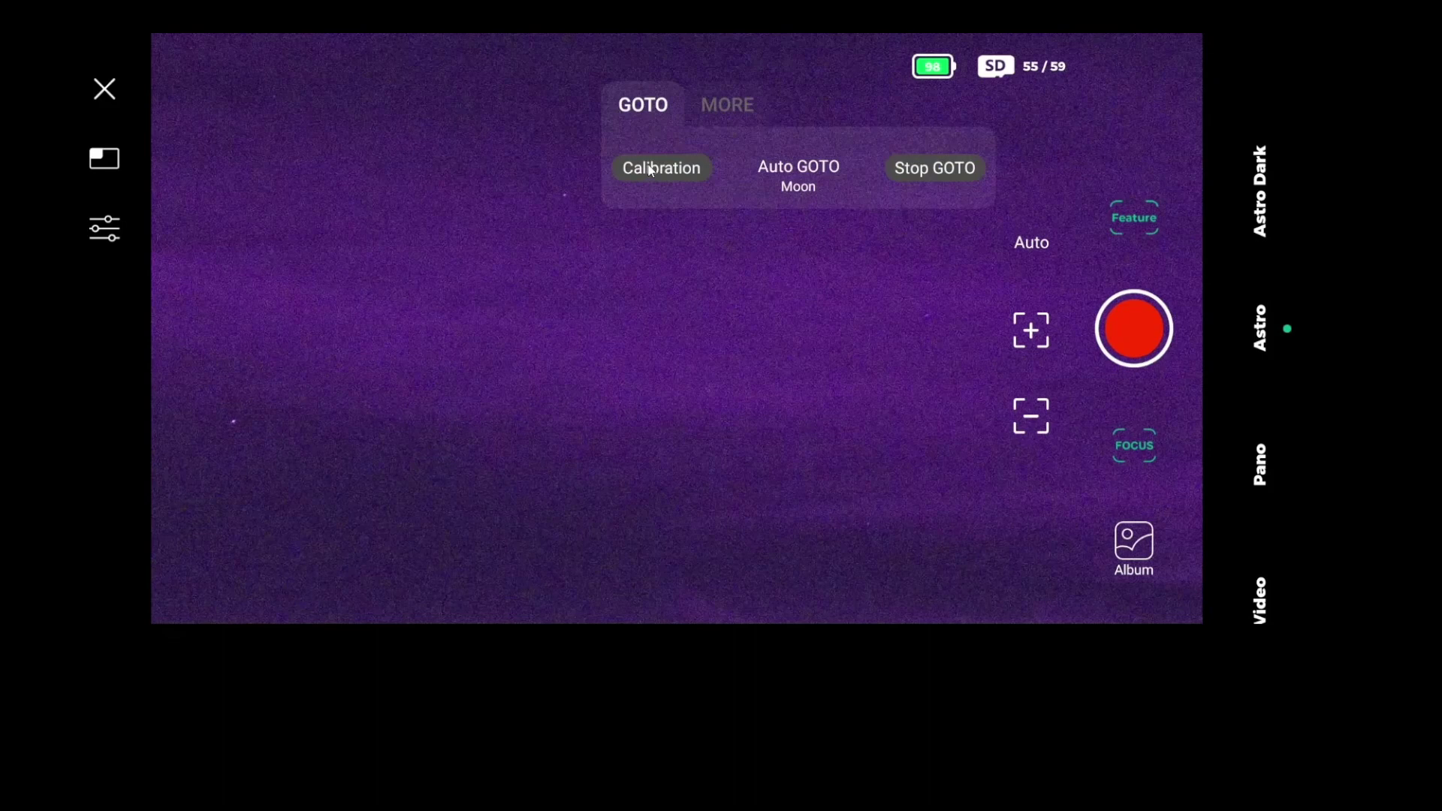
Switch Auto GOTO to manual coordinate entry and begin editing the right ascension.
left_click(739, 105)
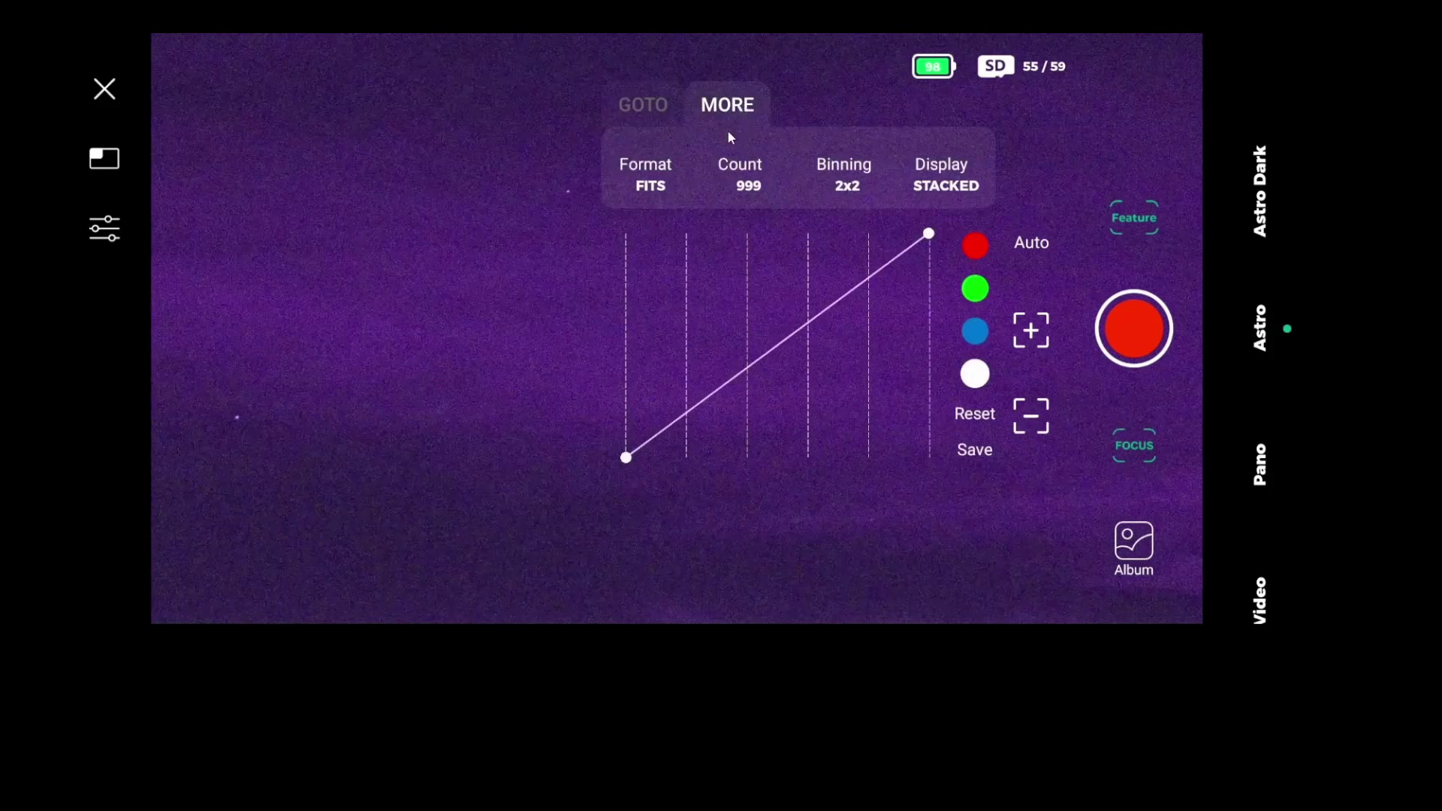
left_click(640, 106)
left_click(789, 174)
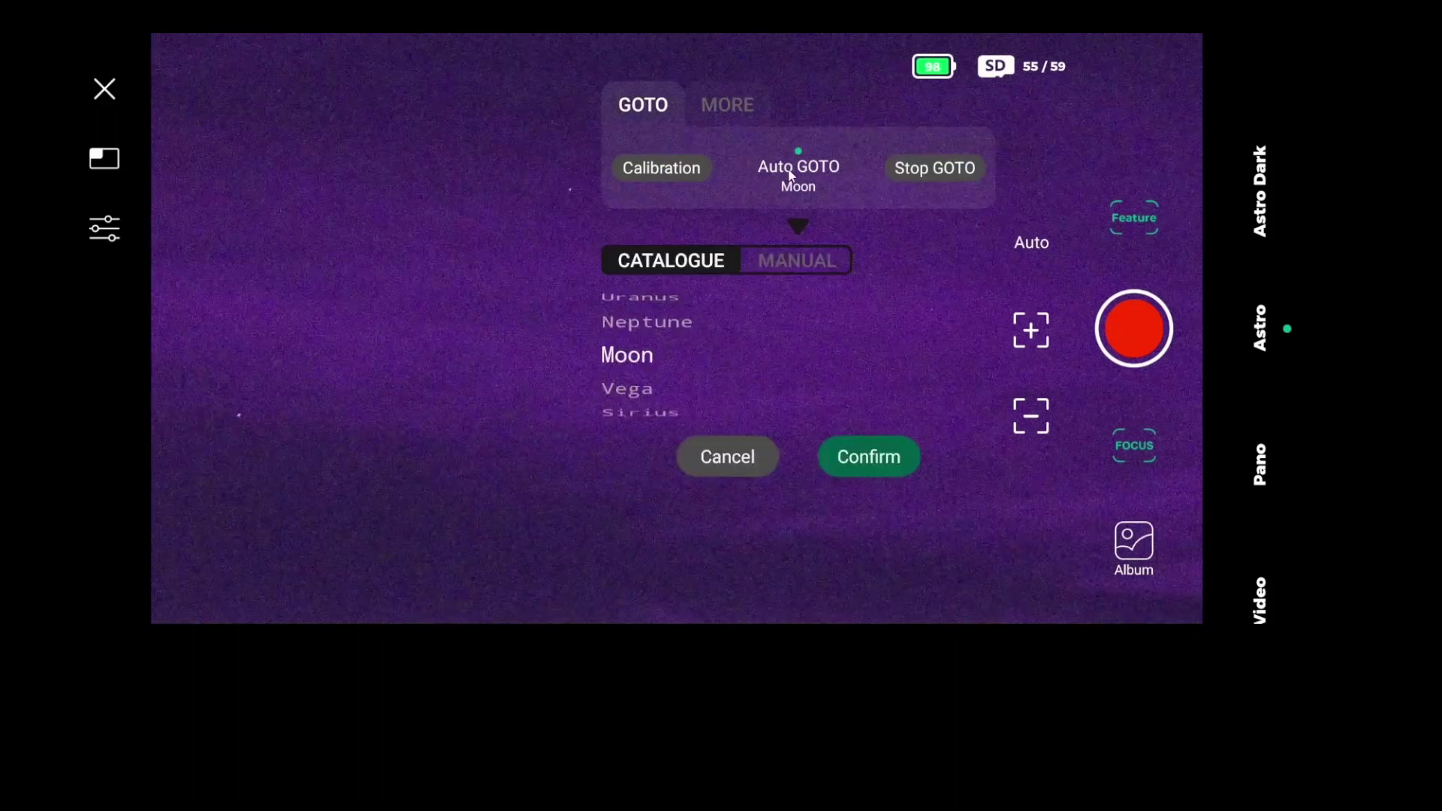
left_click(793, 262)
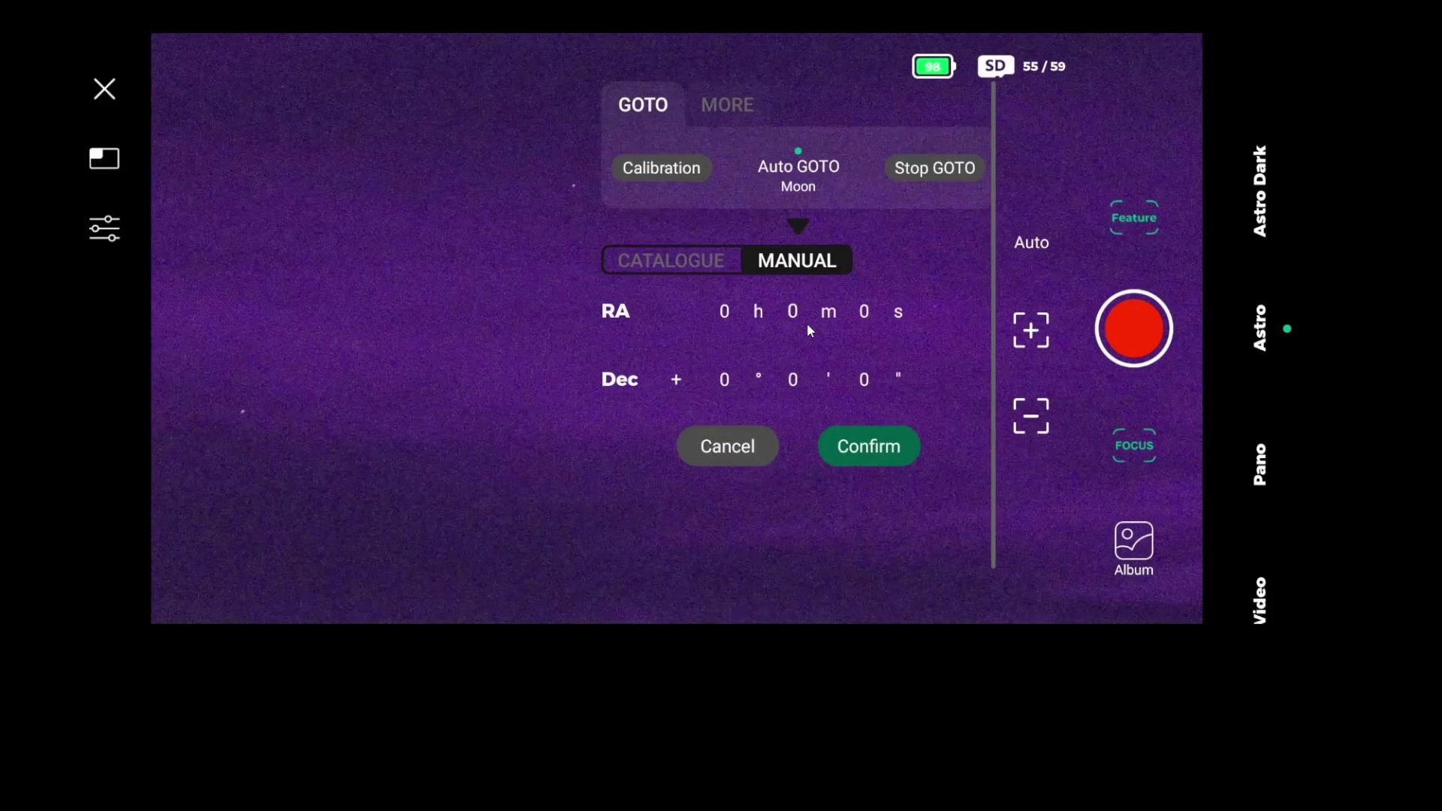
left_click(724, 314)
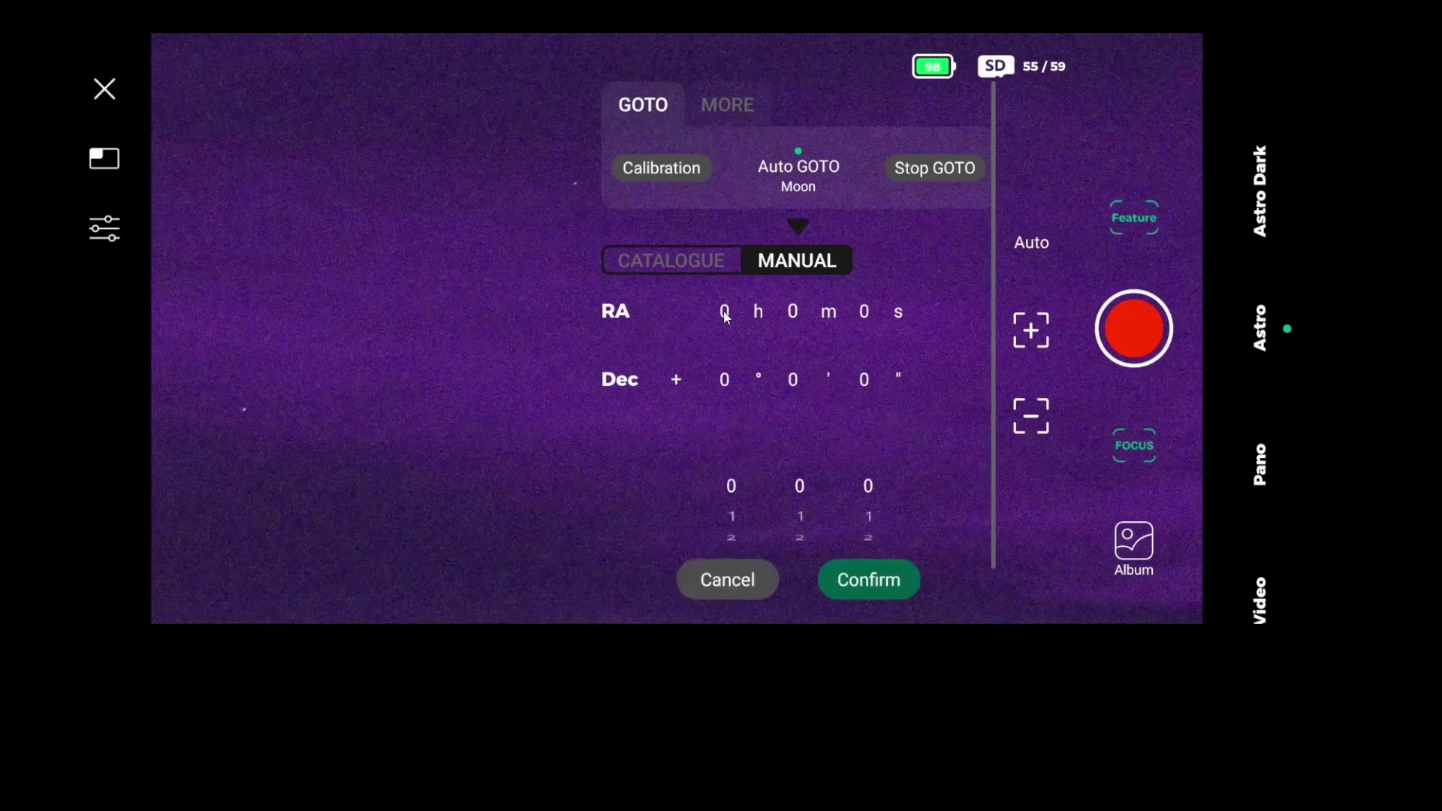
Set the RA hours to 12 and minutes to 29.
left_click_drag(734, 538, 730, 473)
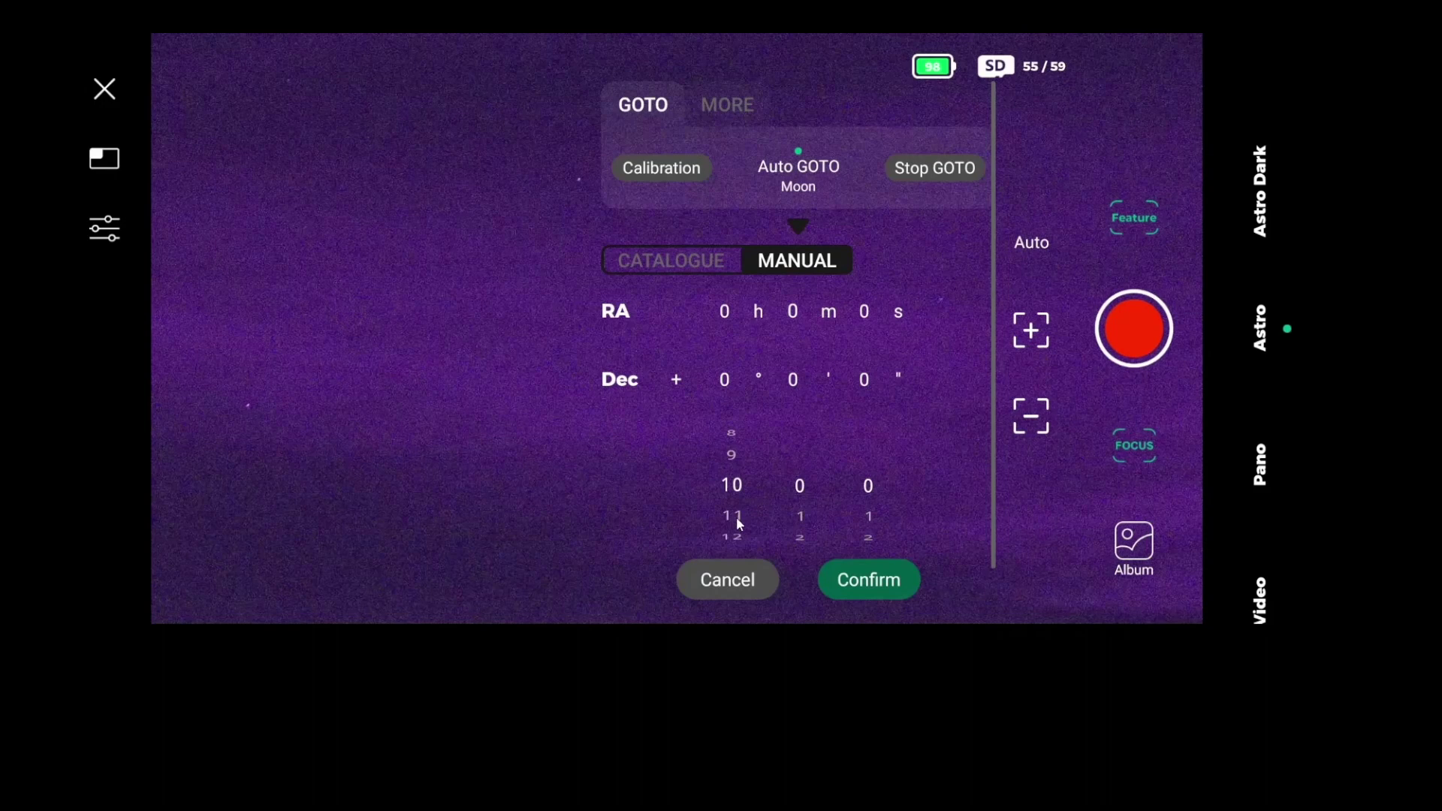
left_click_drag(739, 524, 737, 494)
left_click_drag(804, 519, 794, 404)
left_click_drag(798, 518, 808, 413)
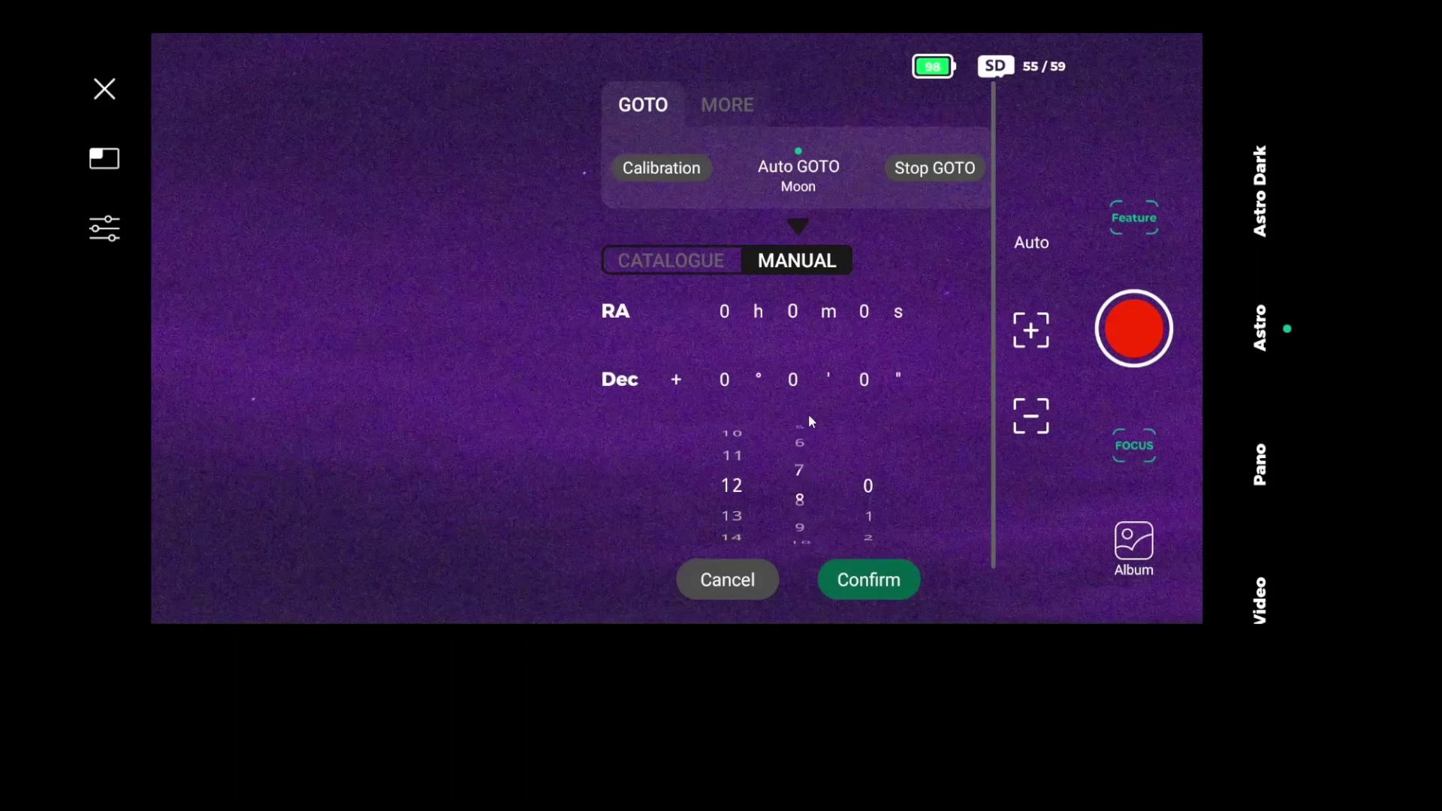
left_click_drag(793, 519, 796, 419)
left_click_drag(794, 523, 796, 476)
mouse_move(801, 506)
left_mouse_down()
mouse_move(802, 464)
mouse_move(801, 489)
left_mouse_up()
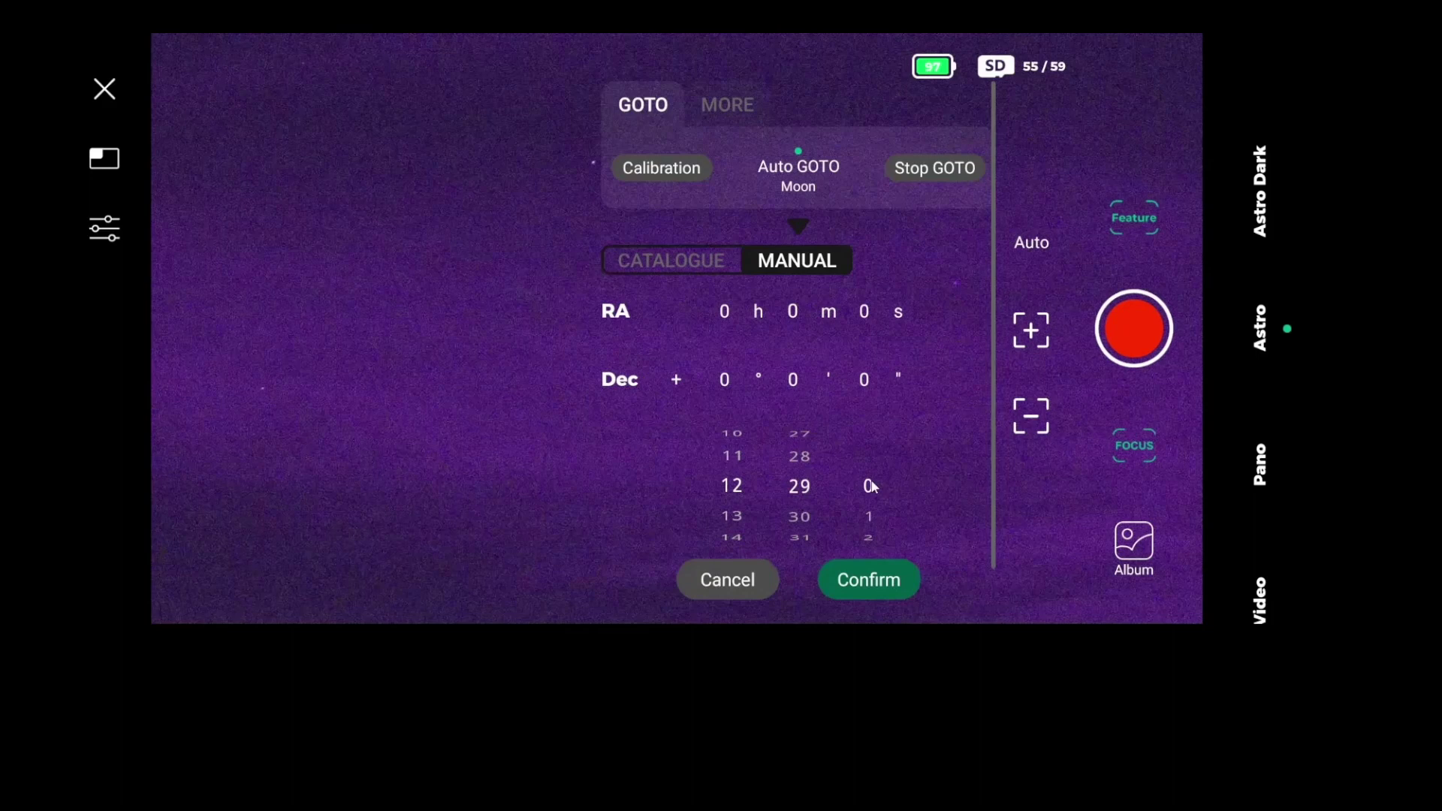
Set the RA seconds to 10 and confirm RA 12h 29m 10s.
left_click_drag(869, 525, 879, 417)
left_click_drag(871, 524, 865, 459)
left_click_drag(867, 525, 867, 454)
left_click(869, 585)
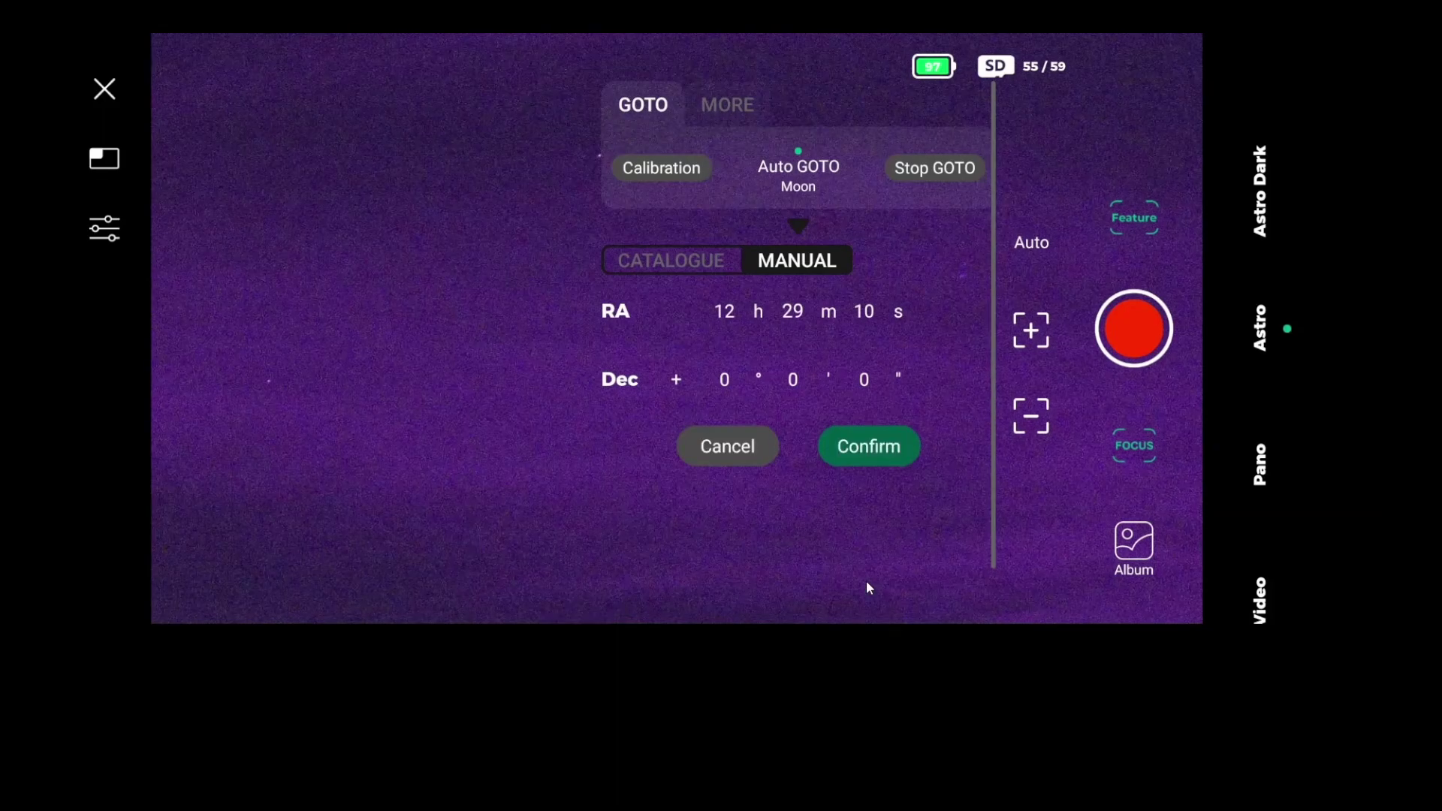
Enter declination +13° 18' 57" on the degree, minute and second wheels and confirm it.
left_click(725, 382)
left_click_drag(760, 524, 768, 440)
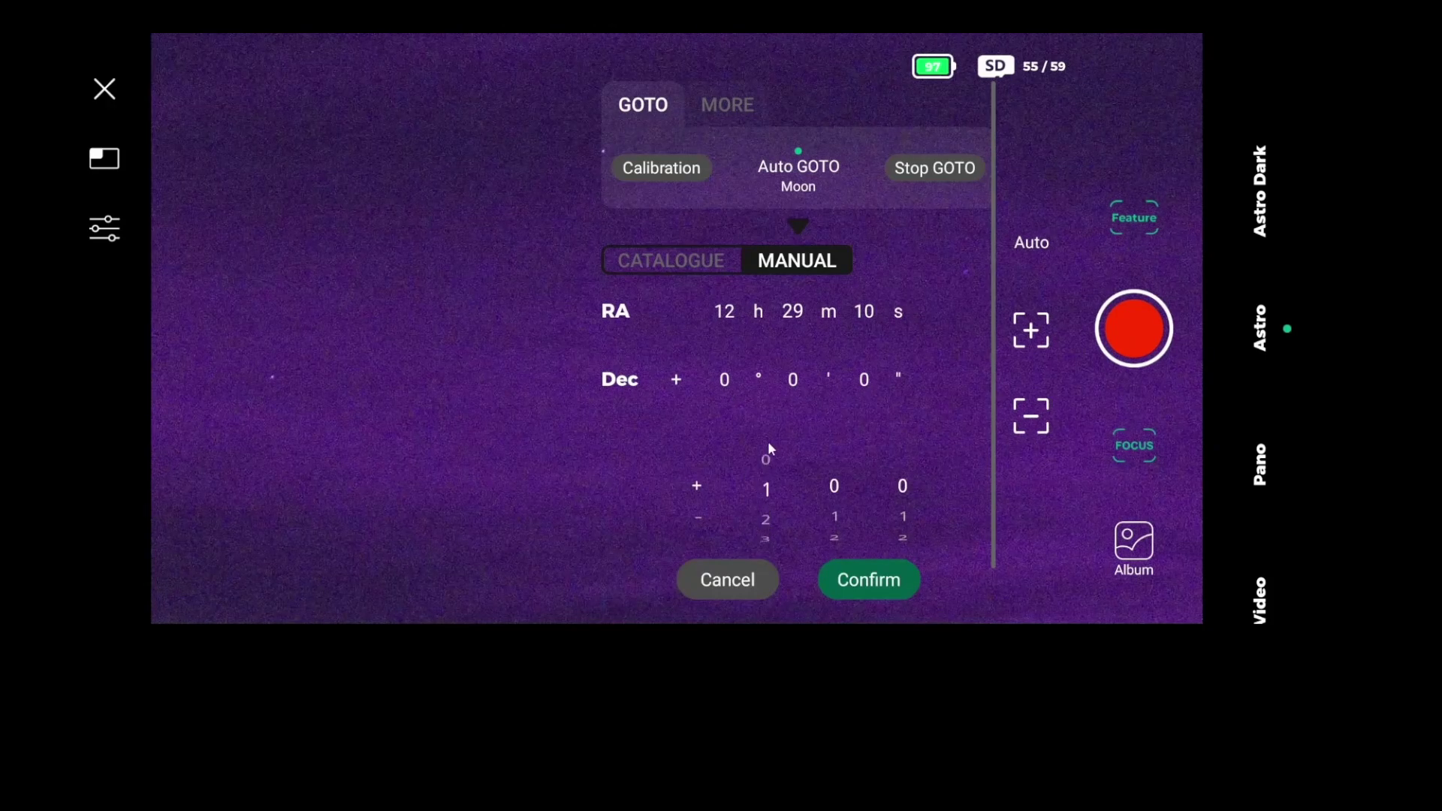
left_click_drag(765, 527, 766, 465)
left_click_drag(768, 527, 773, 494)
left_click_drag(825, 530, 826, 457)
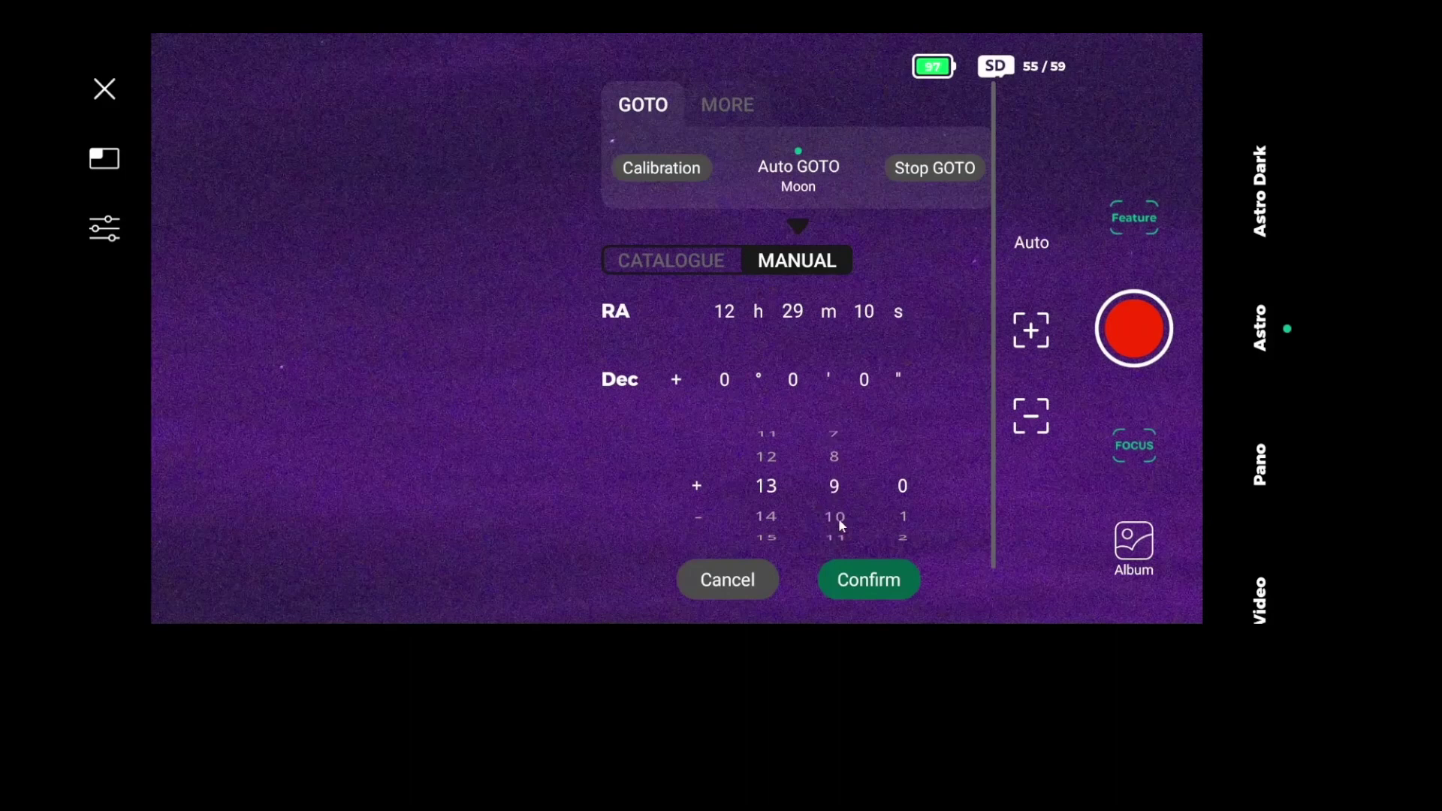
left_click_drag(838, 517, 837, 430)
left_click_drag(836, 515, 840, 488)
left_click_drag(903, 534, 921, 410)
left_click_drag(910, 515, 916, 419)
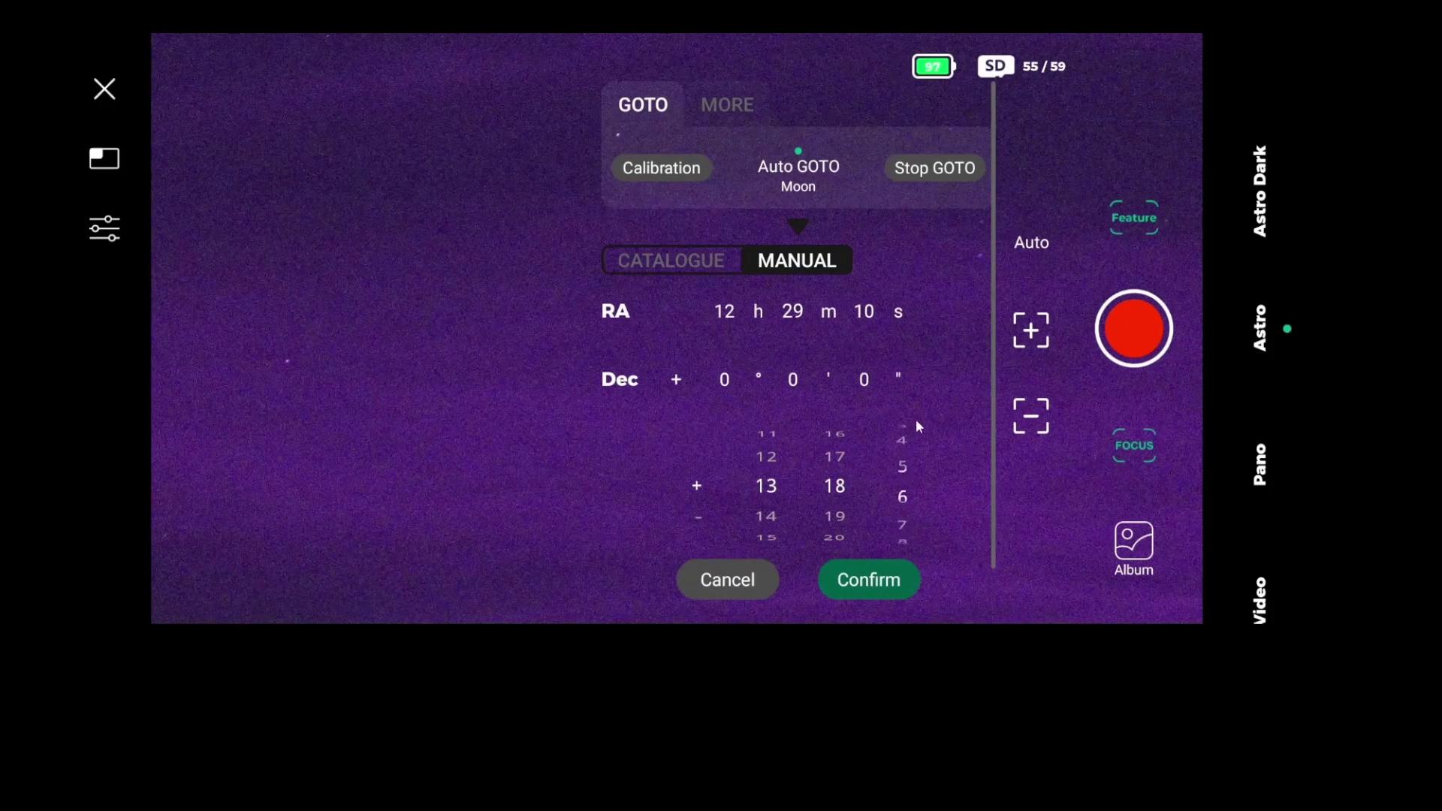
left_click_drag(904, 530, 908, 405)
left_click_drag(903, 520, 899, 456)
left_click_drag(903, 506, 886, 416)
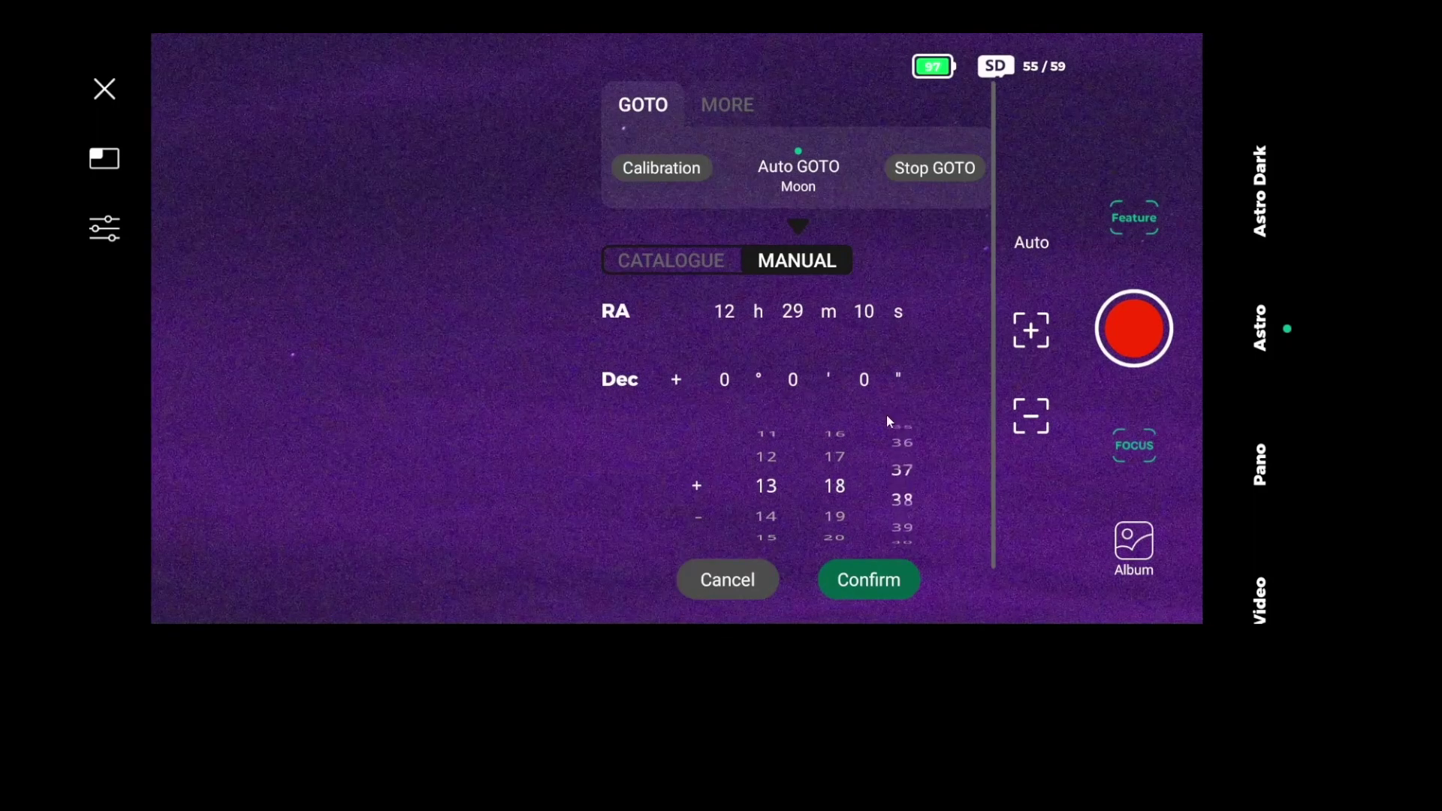
left_click_drag(901, 524, 902, 451)
left_click_drag(906, 511, 904, 486)
left_click(872, 583)
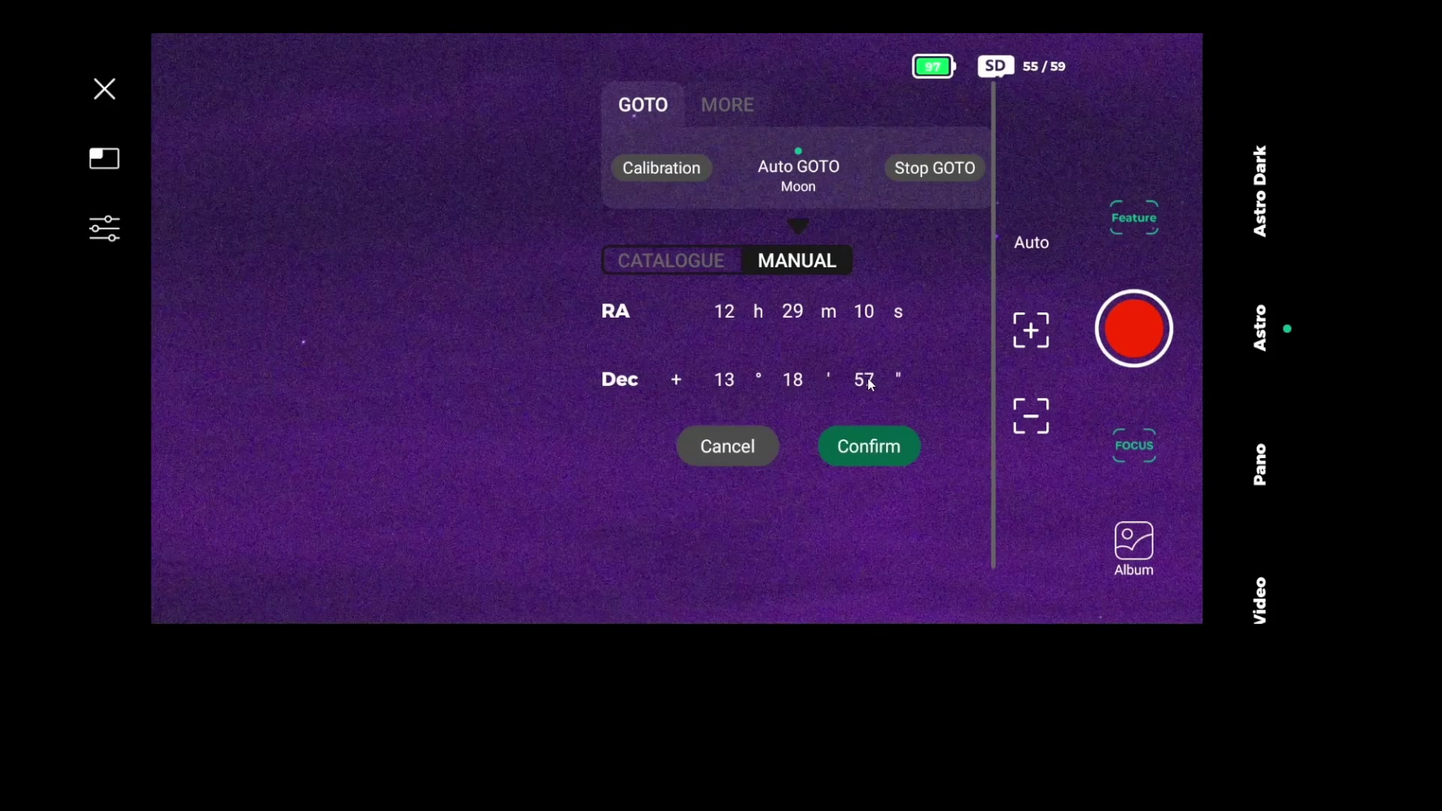
GOTO RA 12h29m10s, Dec +13°18'57" and accept the success and tracking messages.
left_click(868, 448)
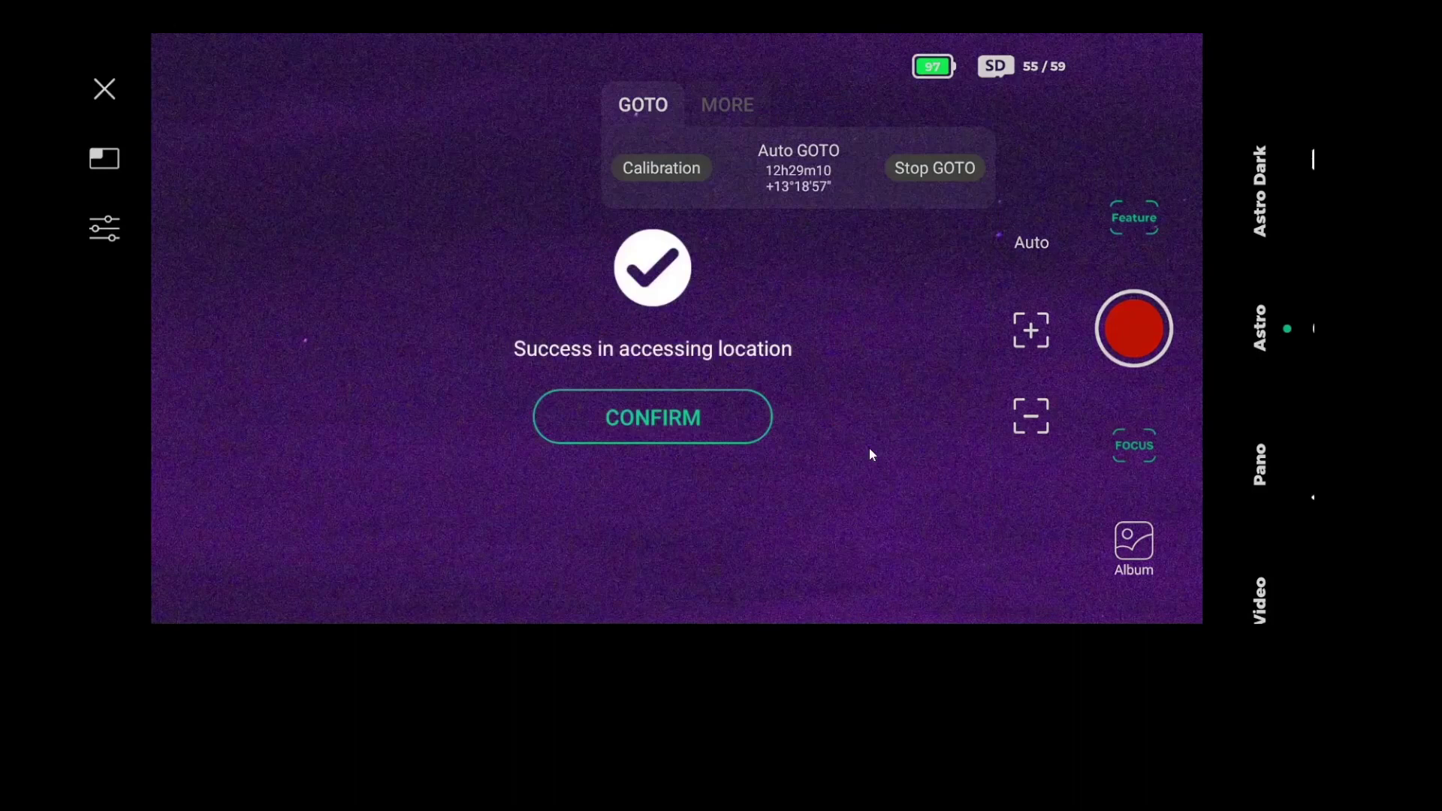
left_click(692, 423)
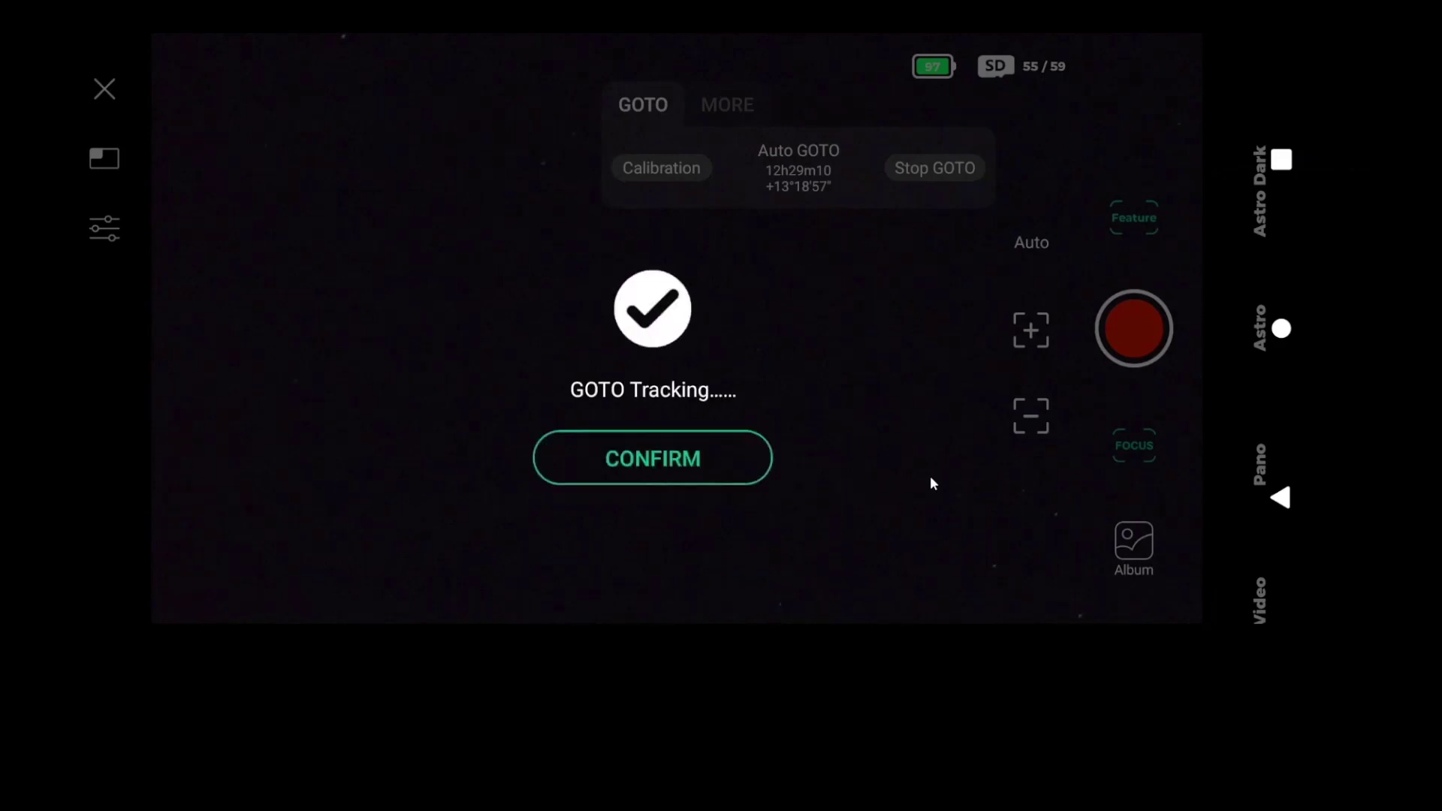
left_click(732, 430)
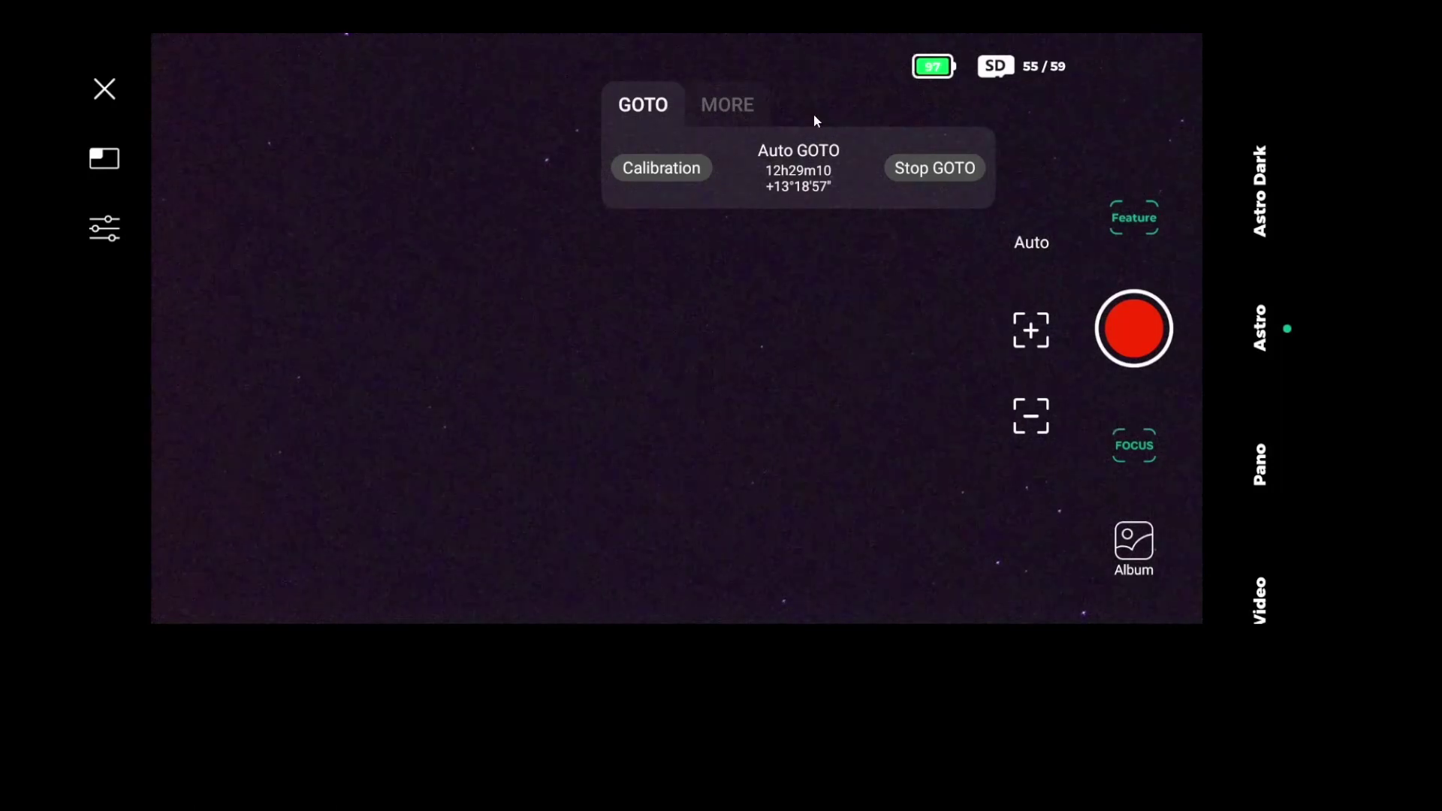
In the telephoto camera settings, set exposure to 5 s and gain to 30.
left_click(741, 108)
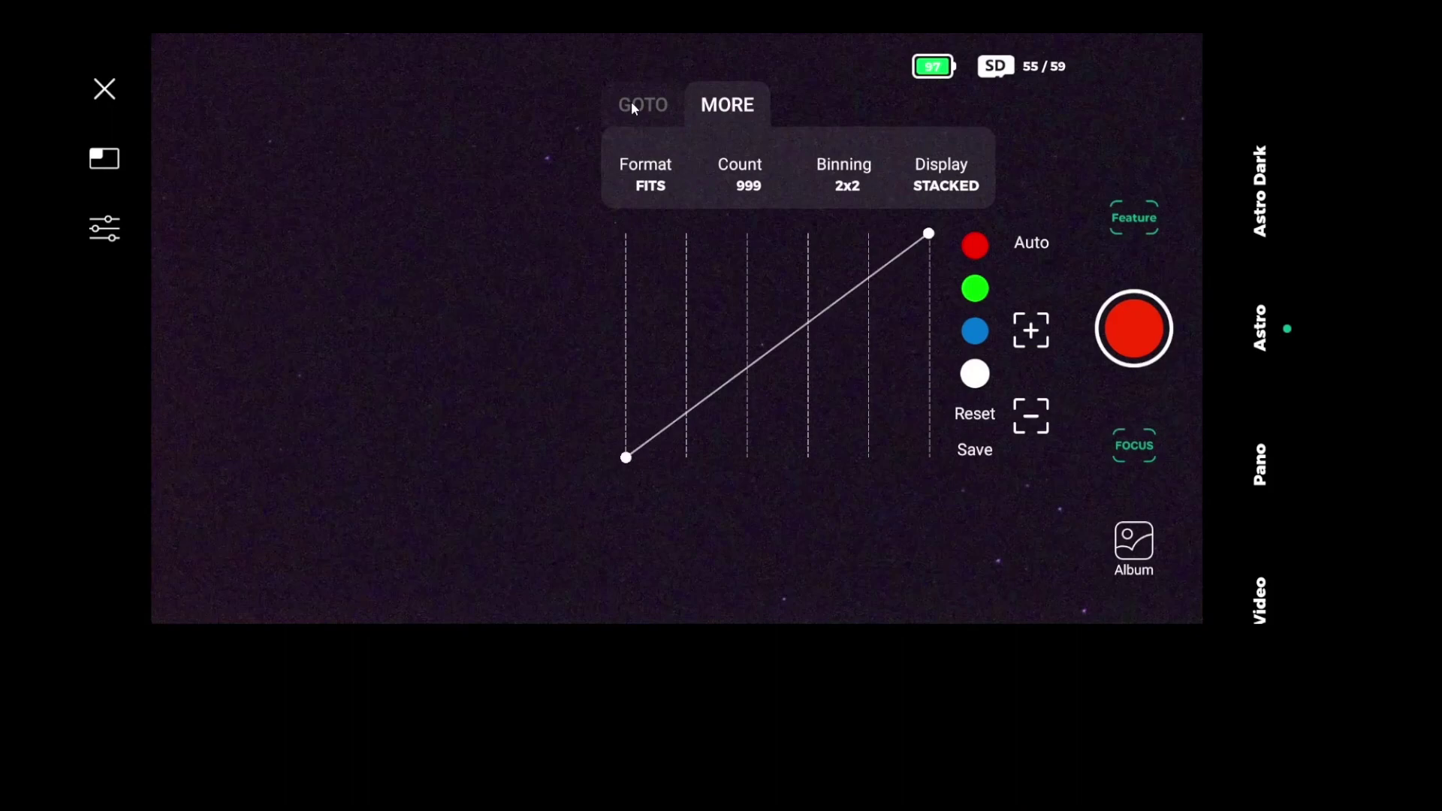
left_click(105, 228)
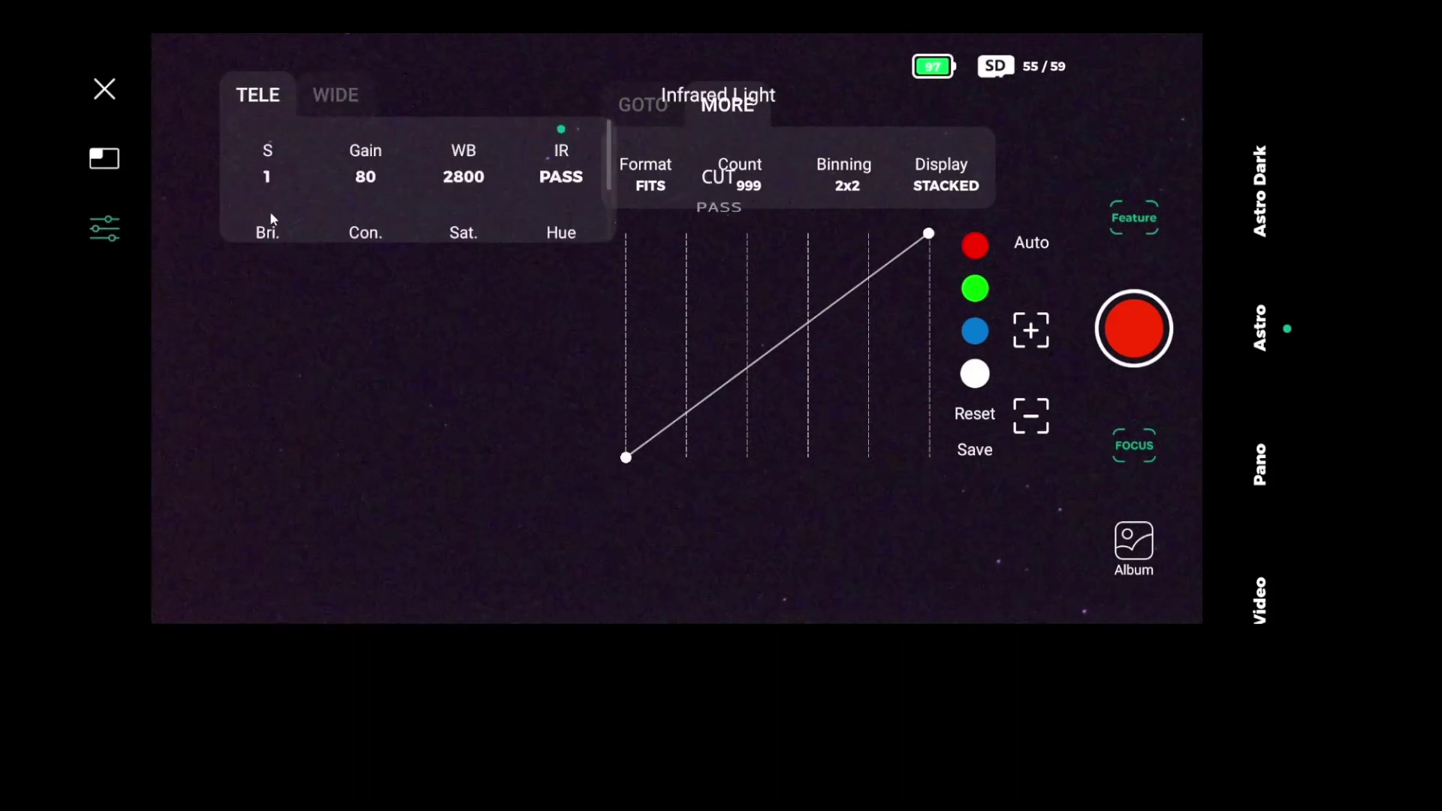
left_click_drag(269, 216, 264, 128)
left_click_drag(267, 238, 267, 293)
left_click(268, 164)
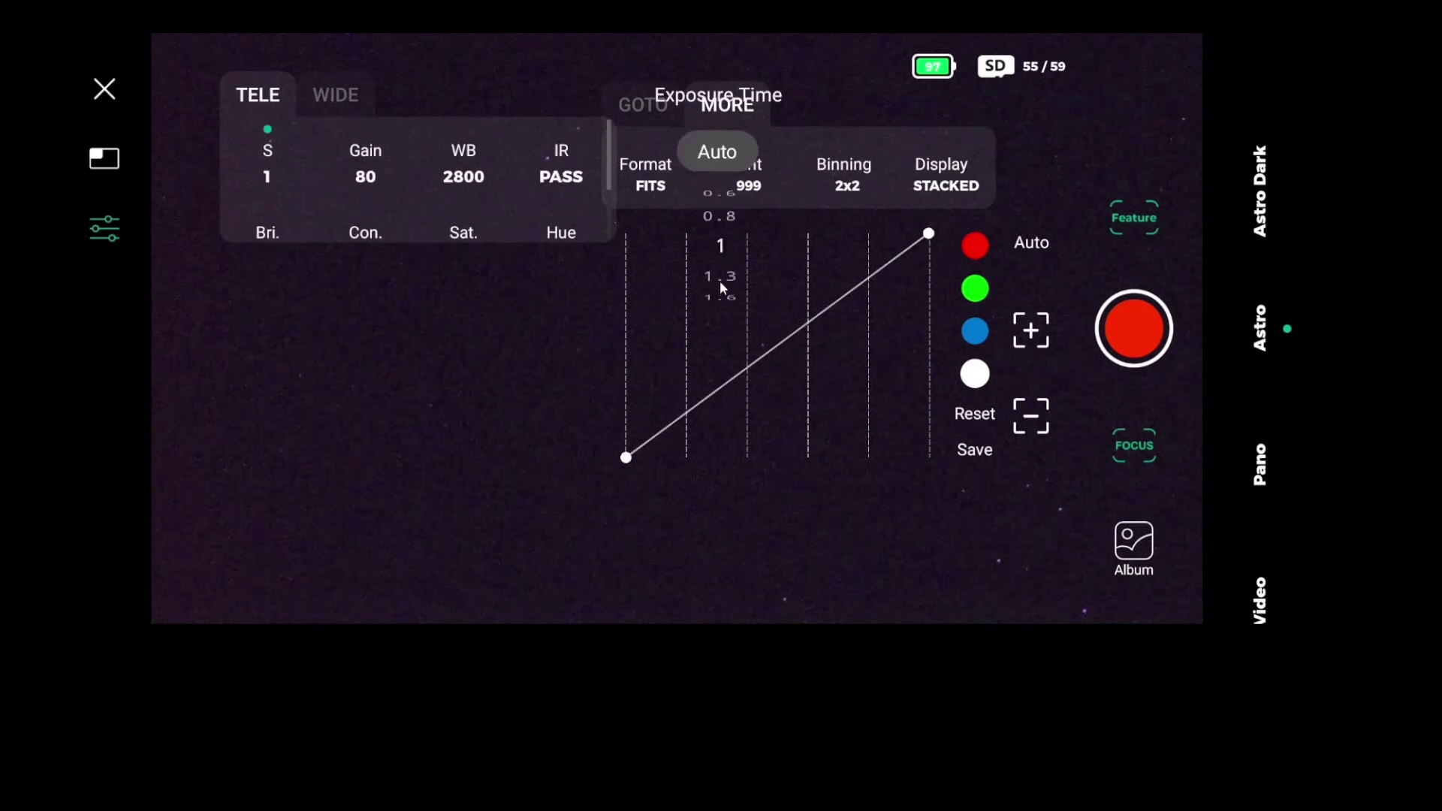
left_click_drag(724, 282, 723, 219)
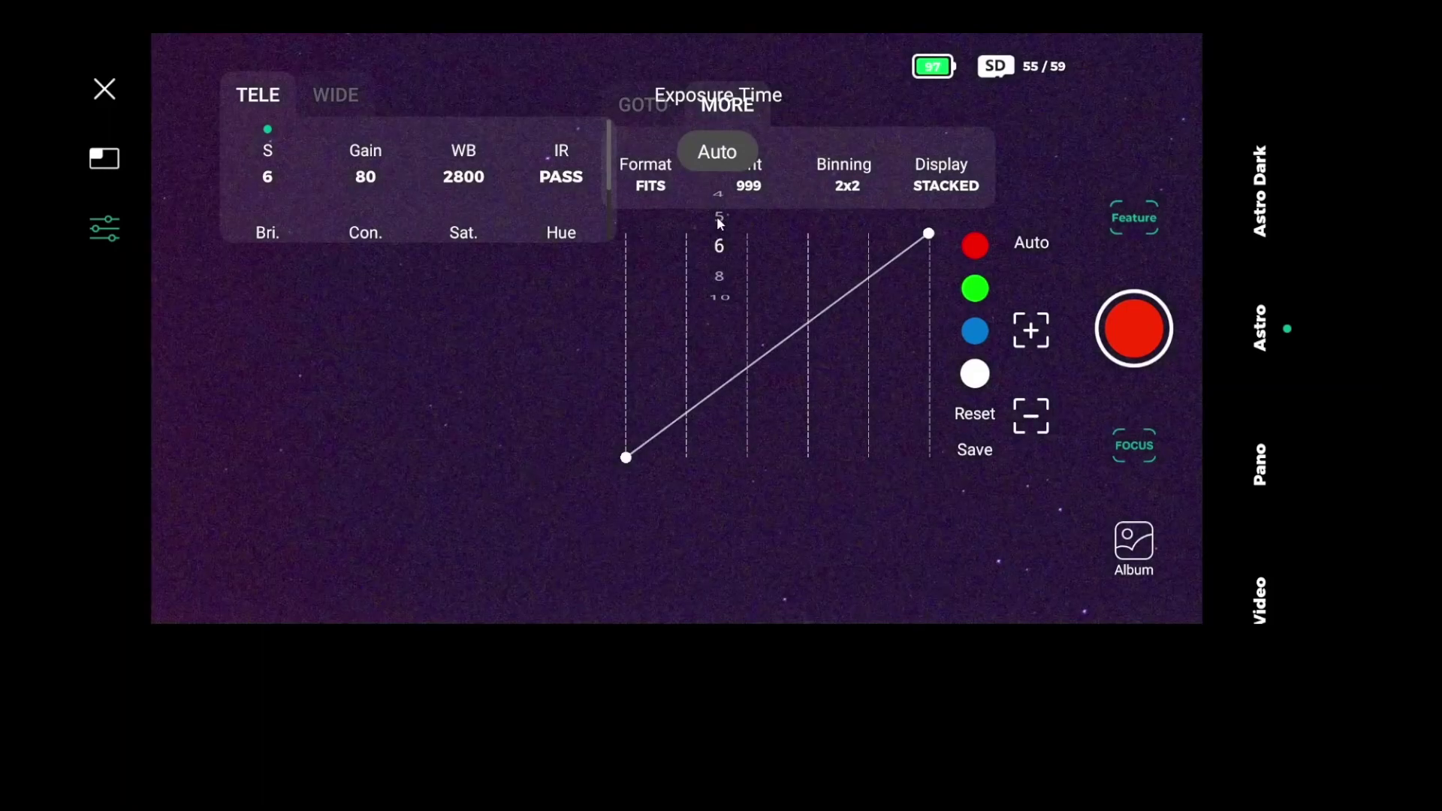
left_click_drag(719, 222, 718, 245)
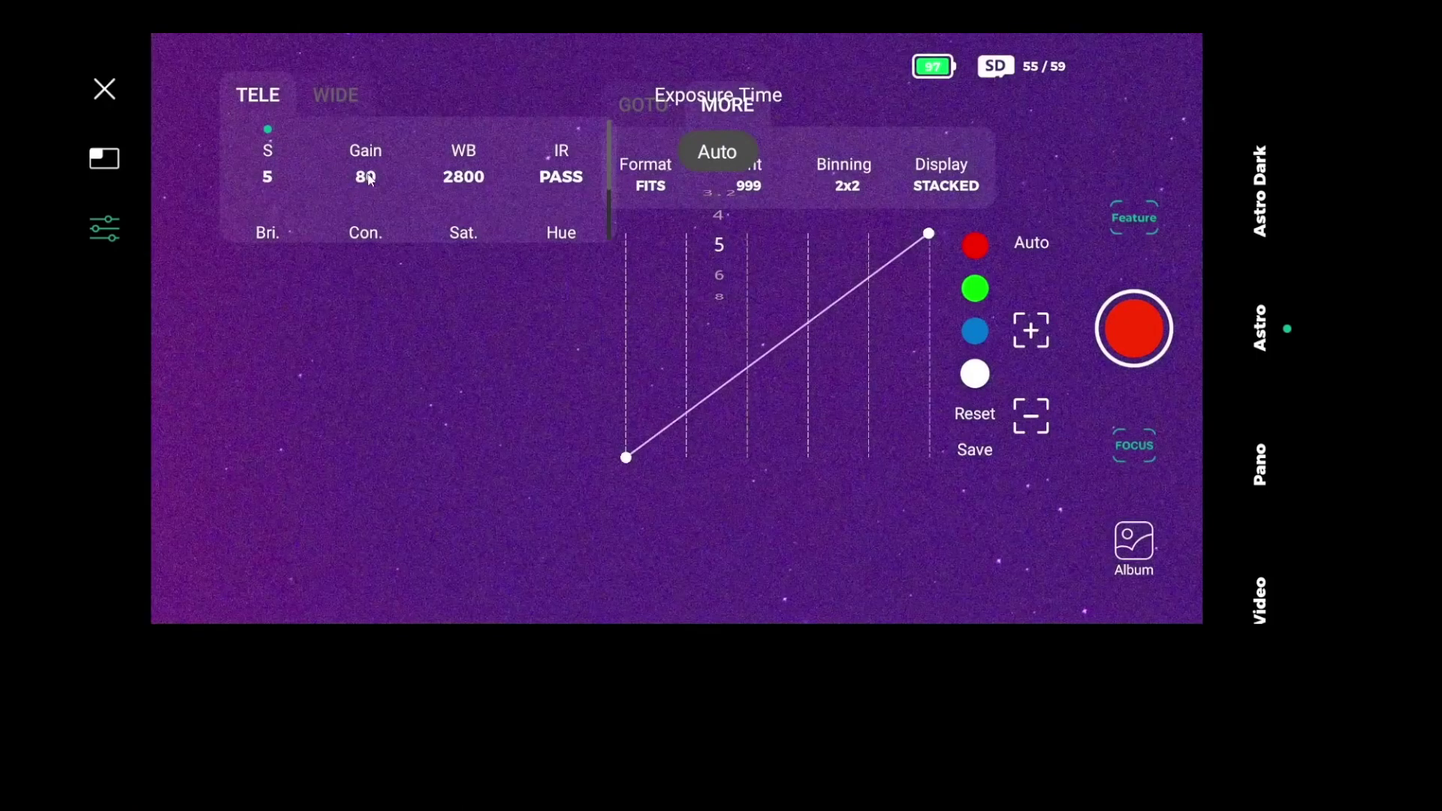
left_click(368, 177)
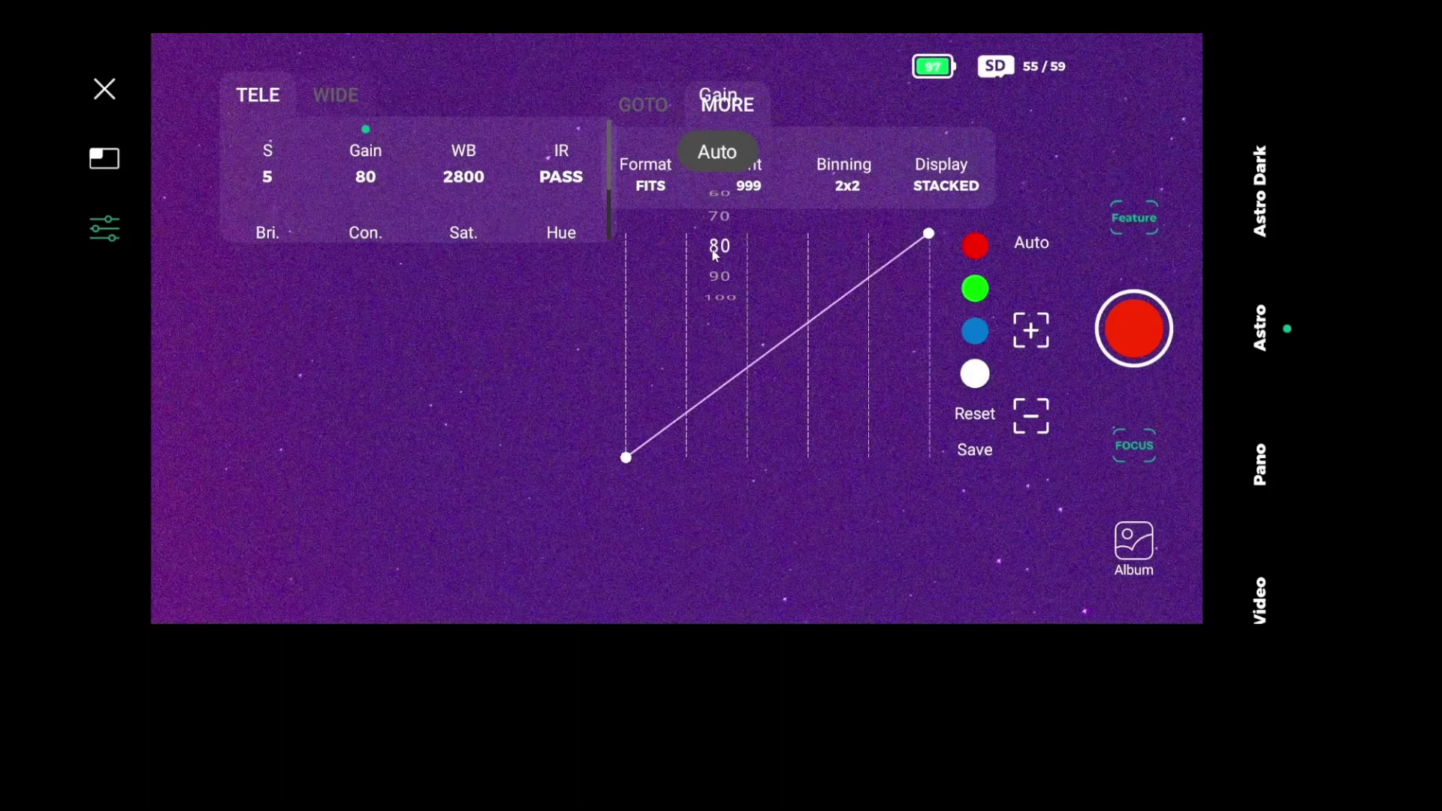
left_click_drag(718, 239, 718, 278)
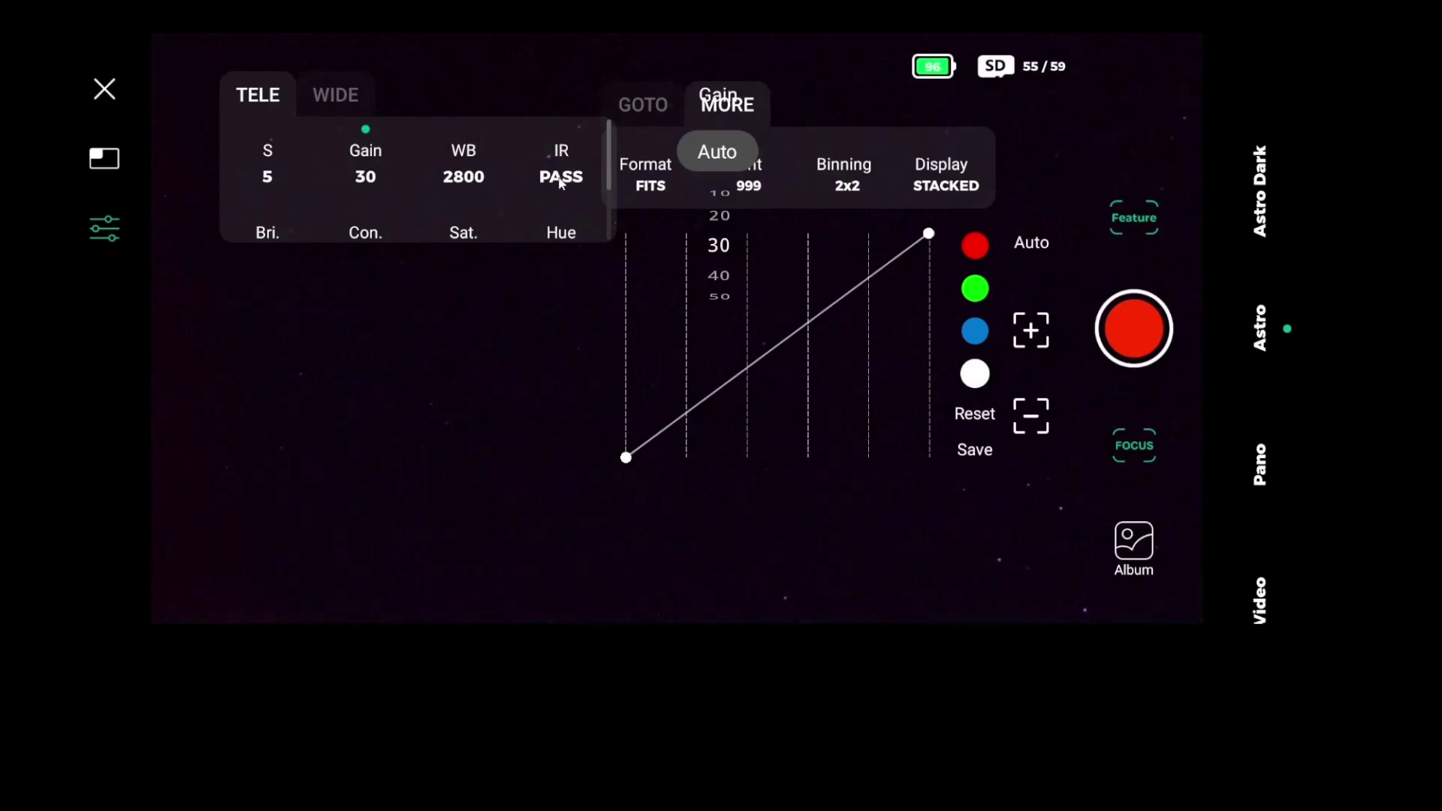
Close the exposure settings, check the GOTO target, and start the 999-frame stacked capture.
left_click(109, 232)
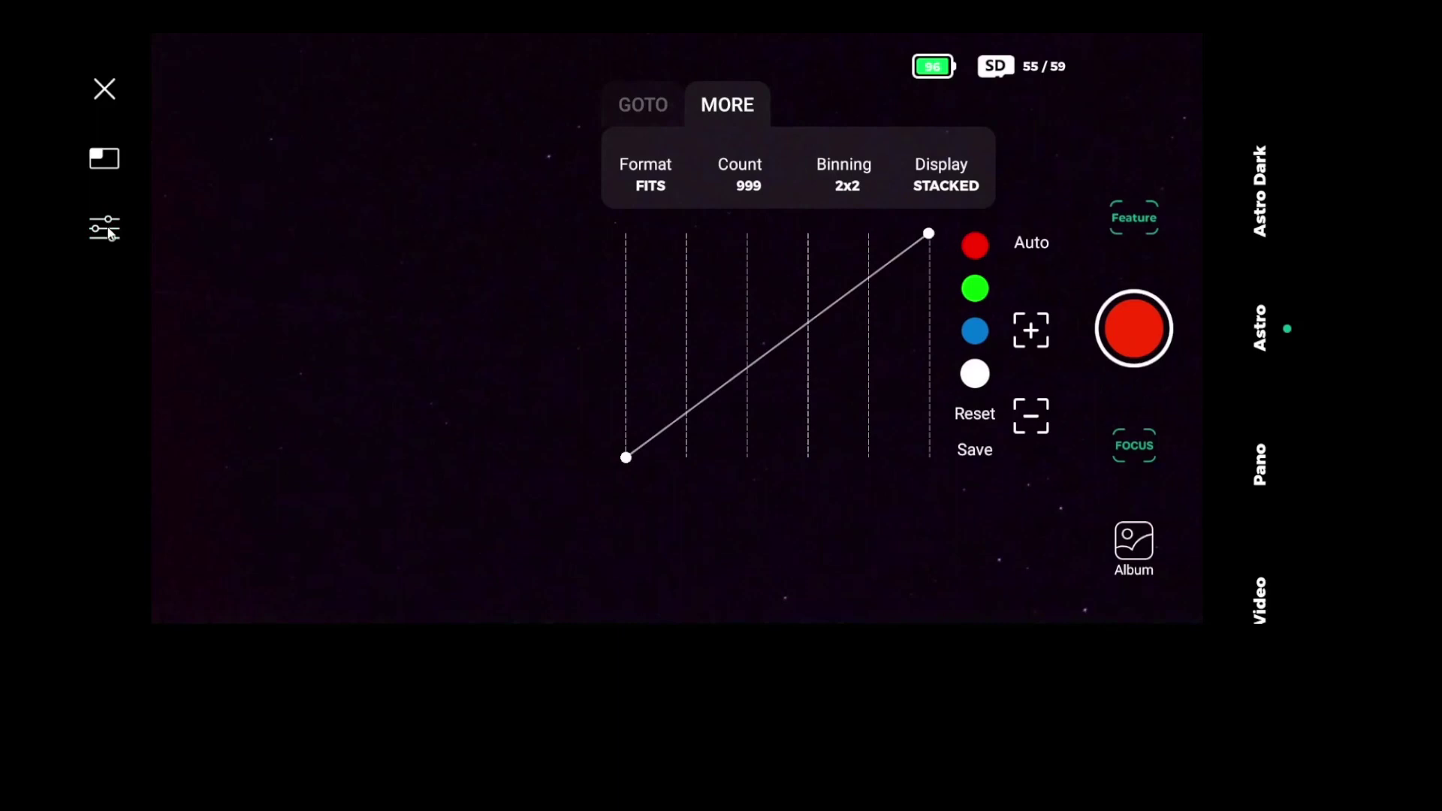
left_click(640, 108)
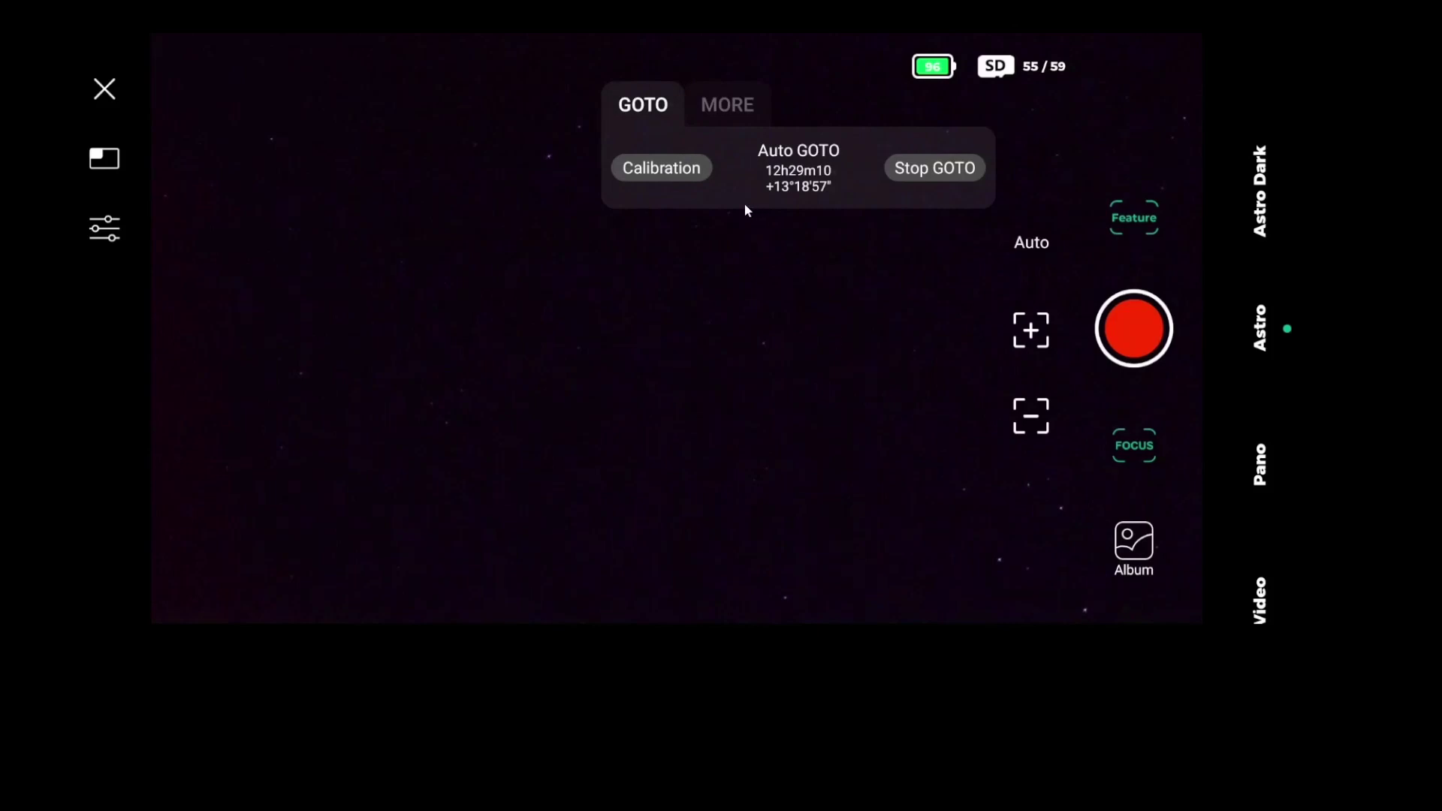
left_click(727, 107)
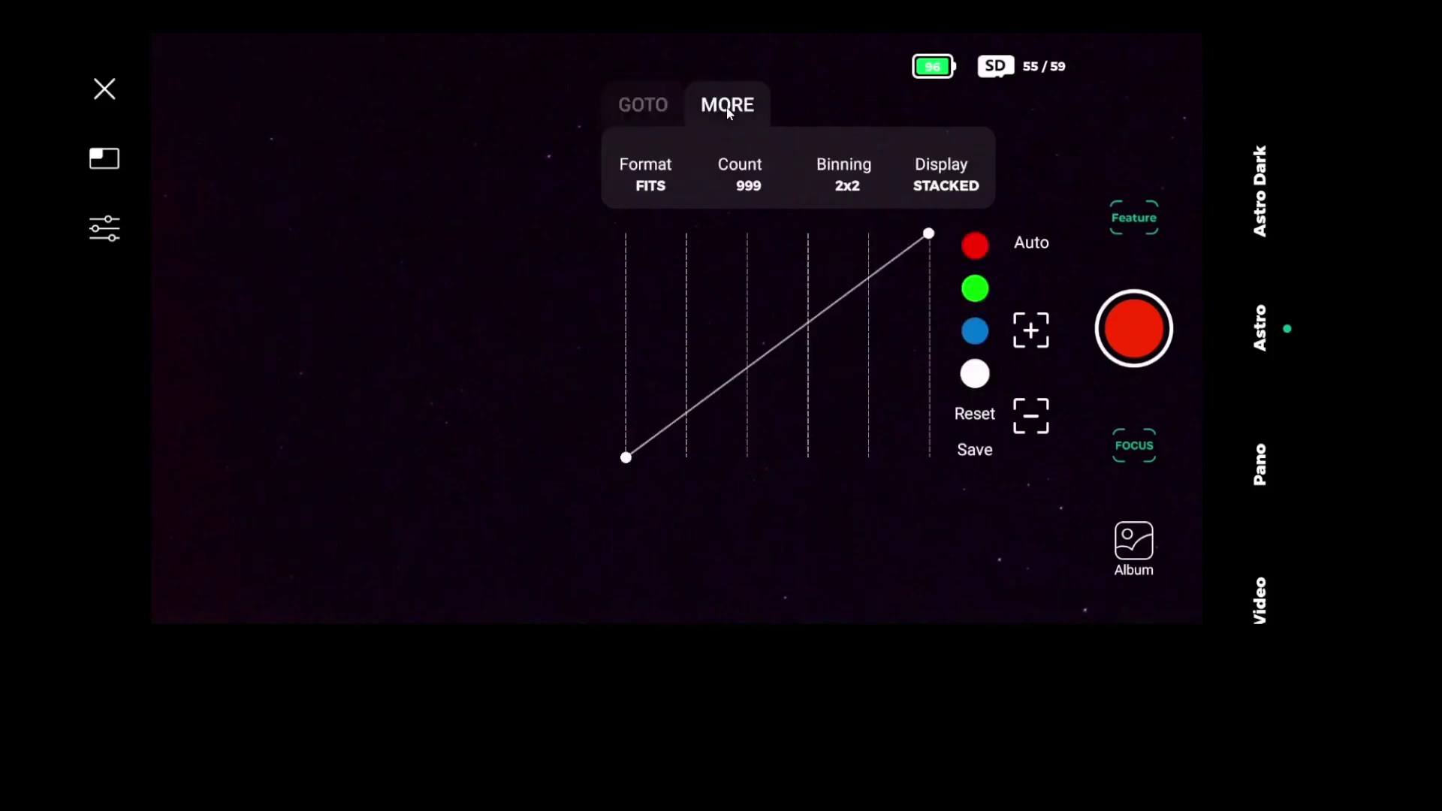
left_click(1134, 333)
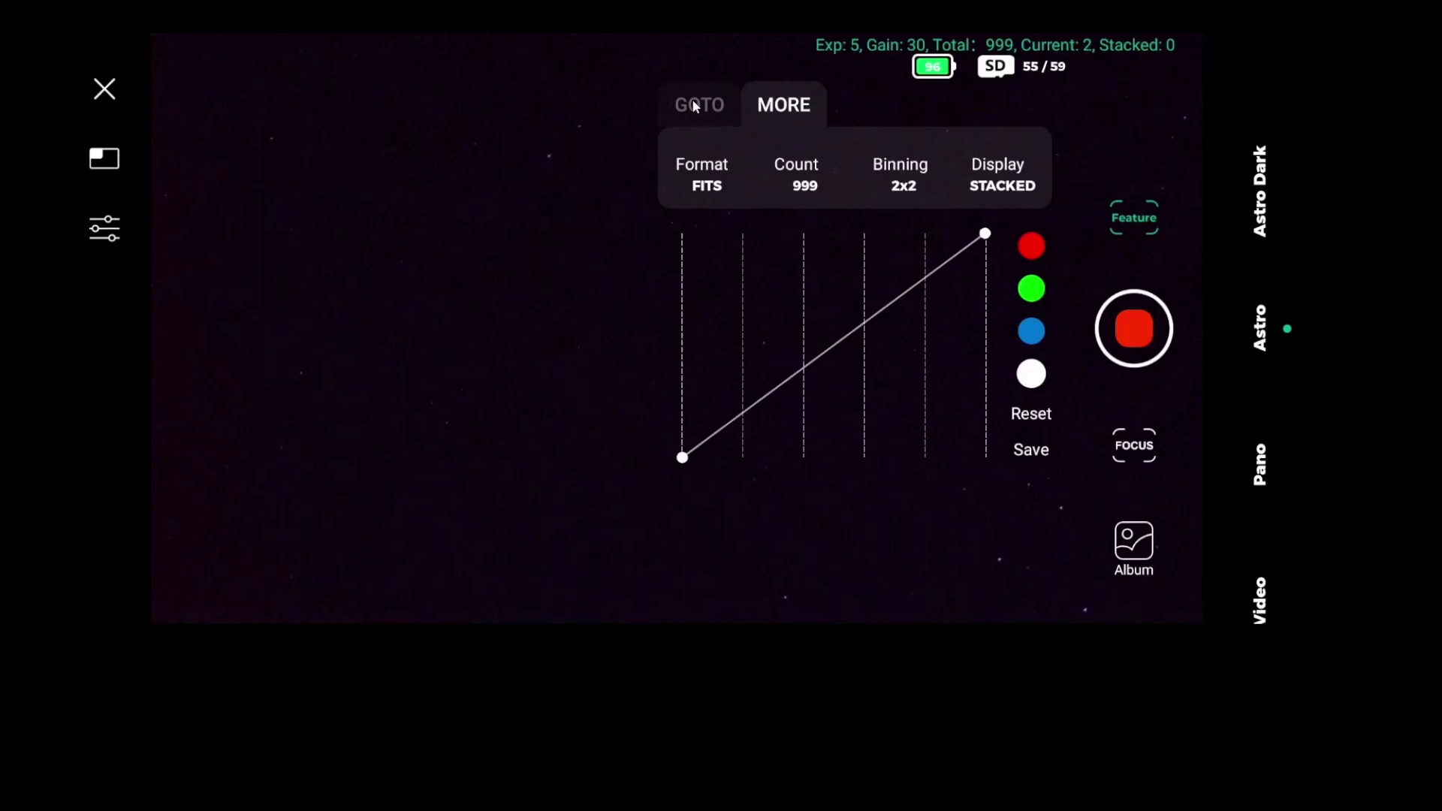
Hide the feature panel so the stacked M84 galaxy field fills the screen.
left_click(1133, 218)
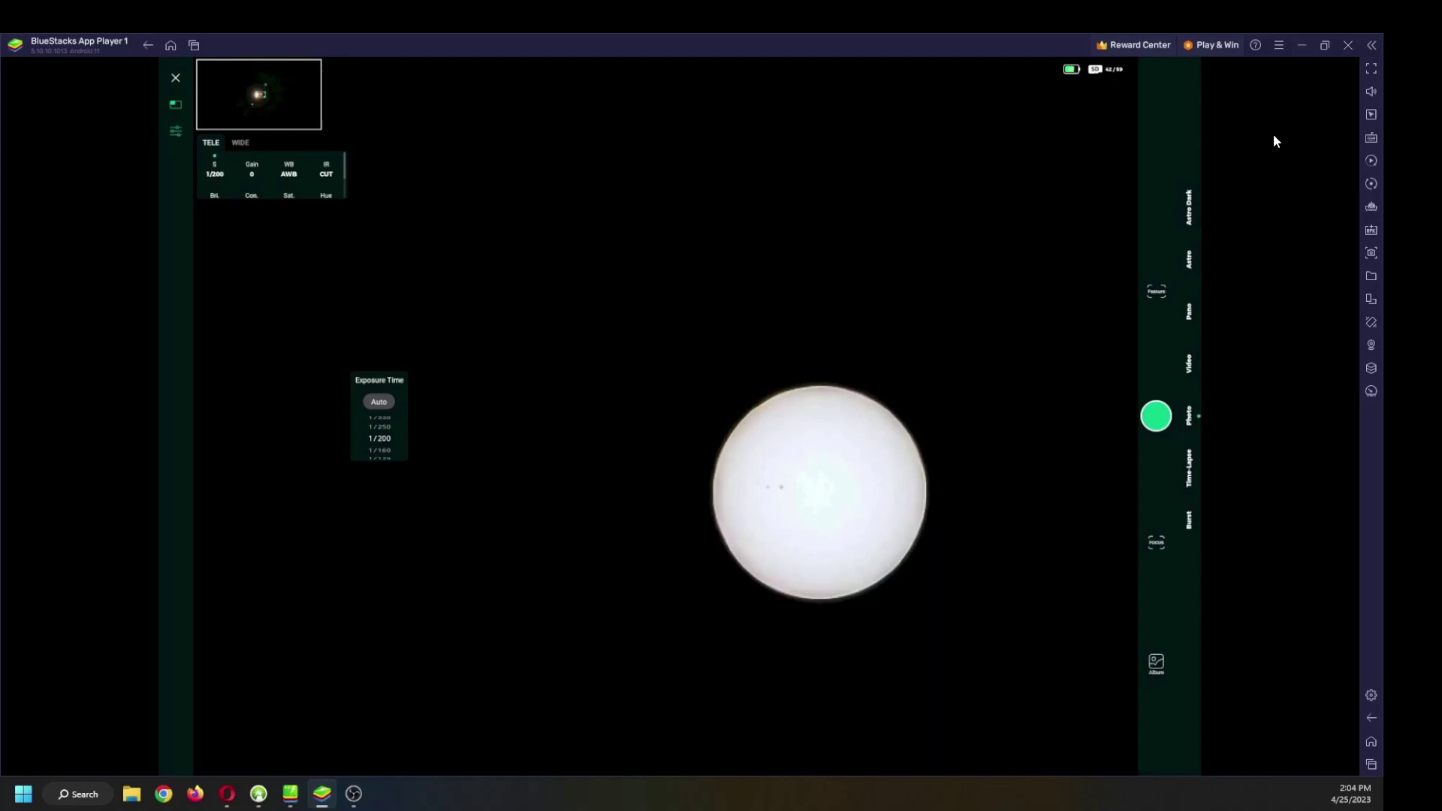
Scroll the capture mode strip from Photo to Video.
scroll(1273, 141, "up", 1)
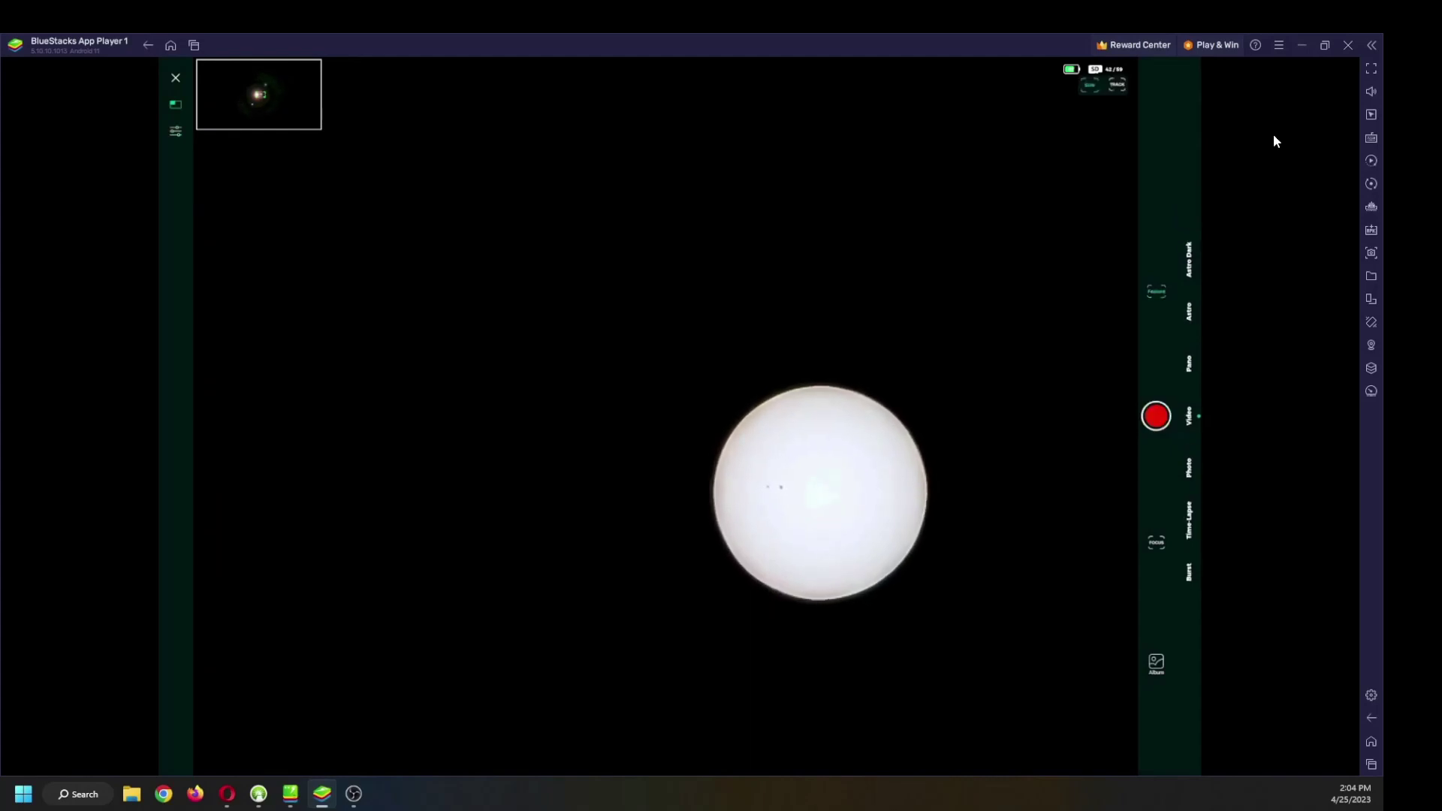